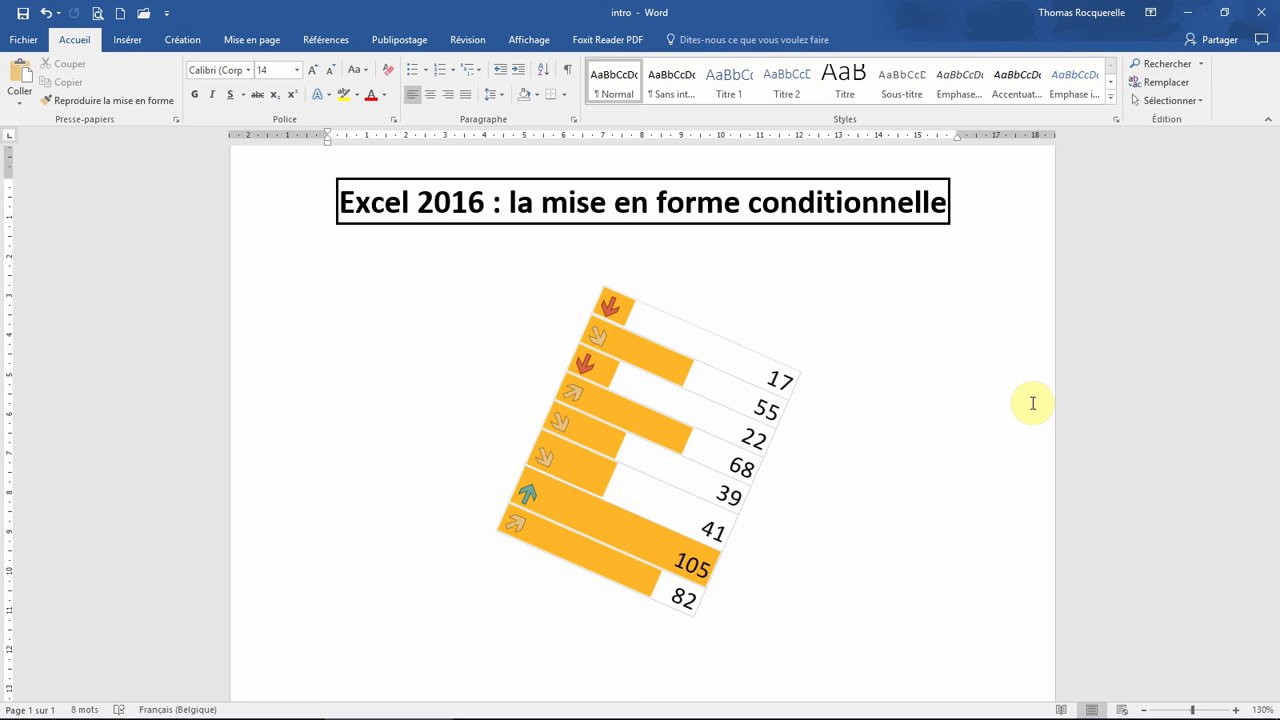
Switch to Excel and select the eight scores in B2:B9 on the Condition sheet
left_click(258, 704)
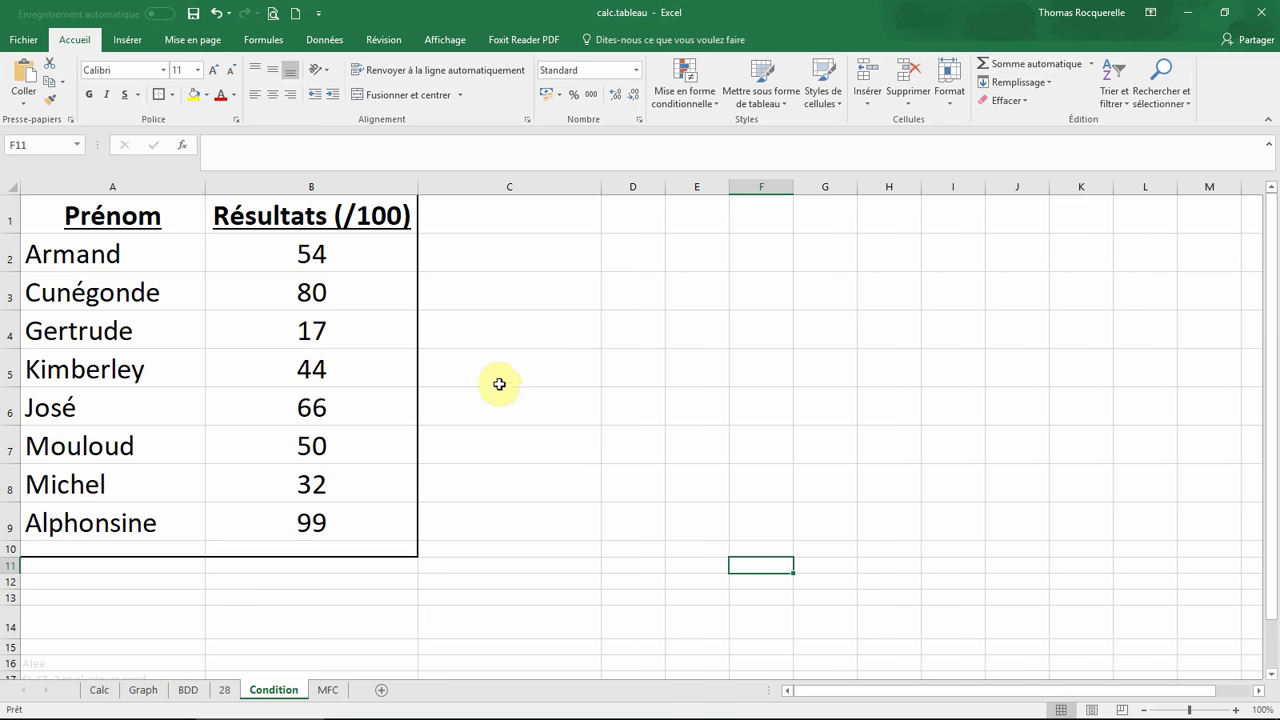
left_click_drag(318, 253, 310, 523)
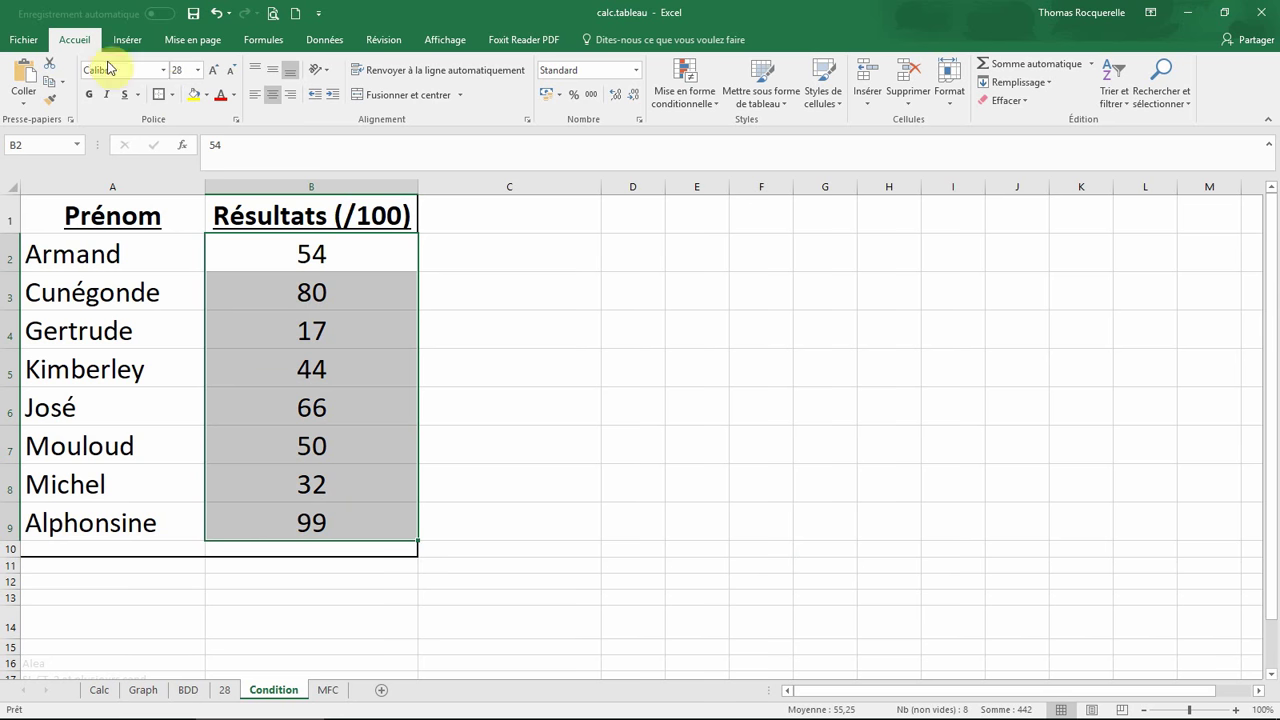
Preview data bars and then colour scales on the selected scores from Mise en forme conditionnelle
left_click(697, 107)
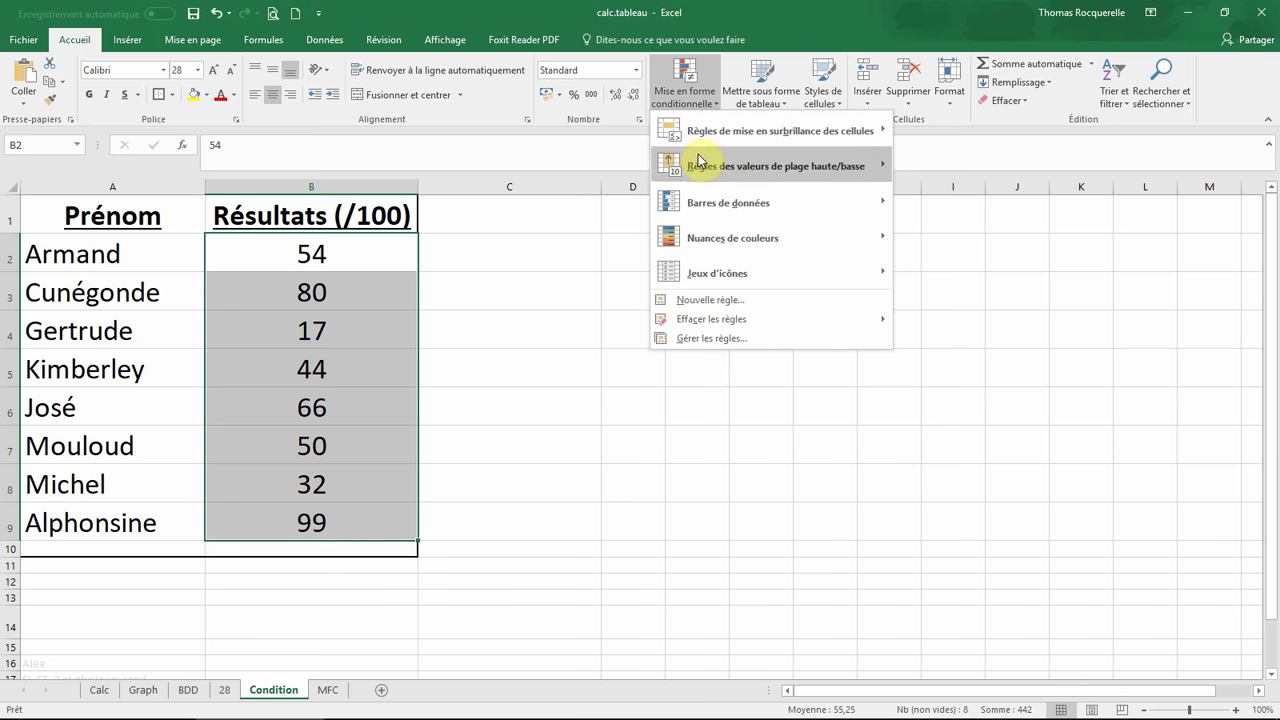
mouse_move(712, 204)
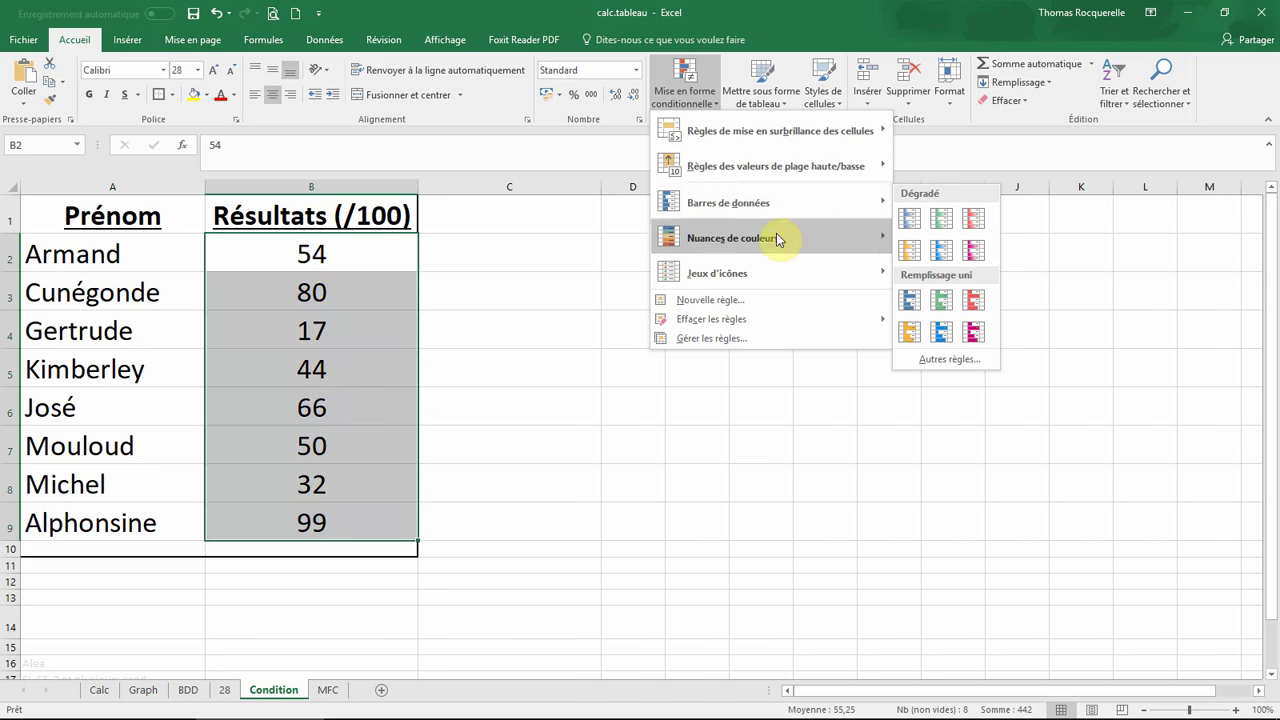
mouse_move(776, 238)
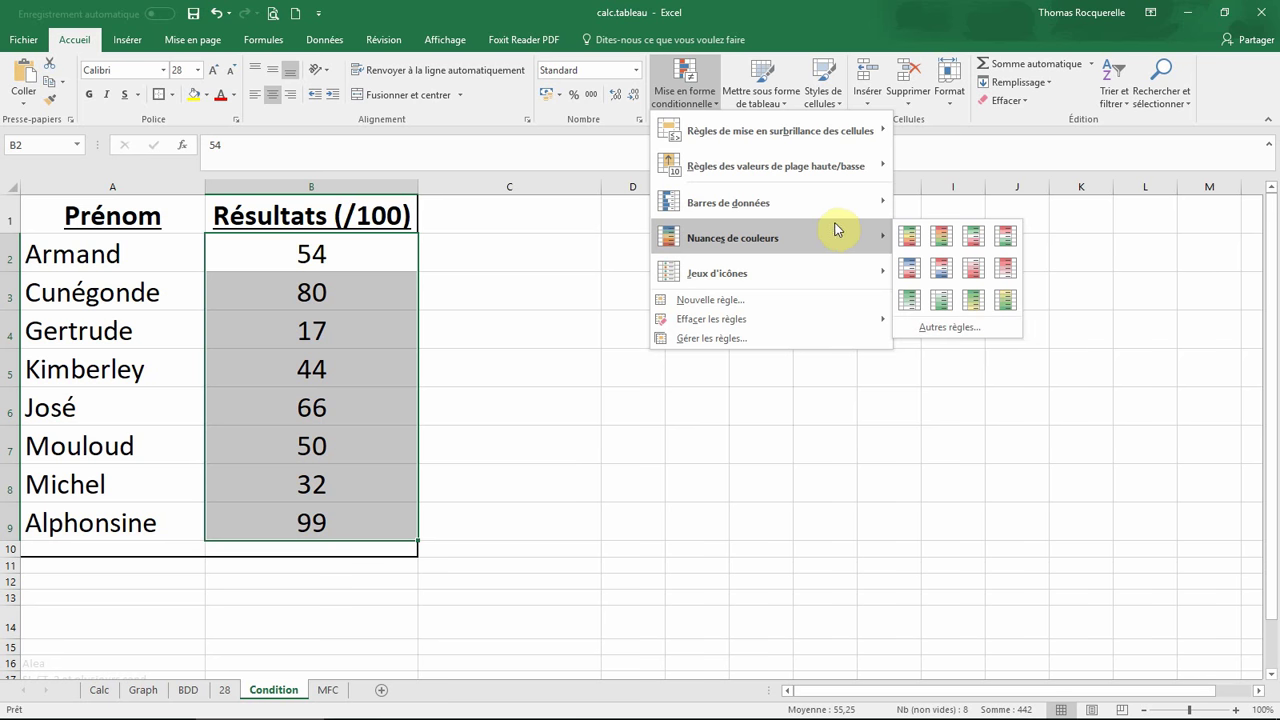
Preview the Jeux d'icônes styles on the scores in column B
mouse_move(755, 285)
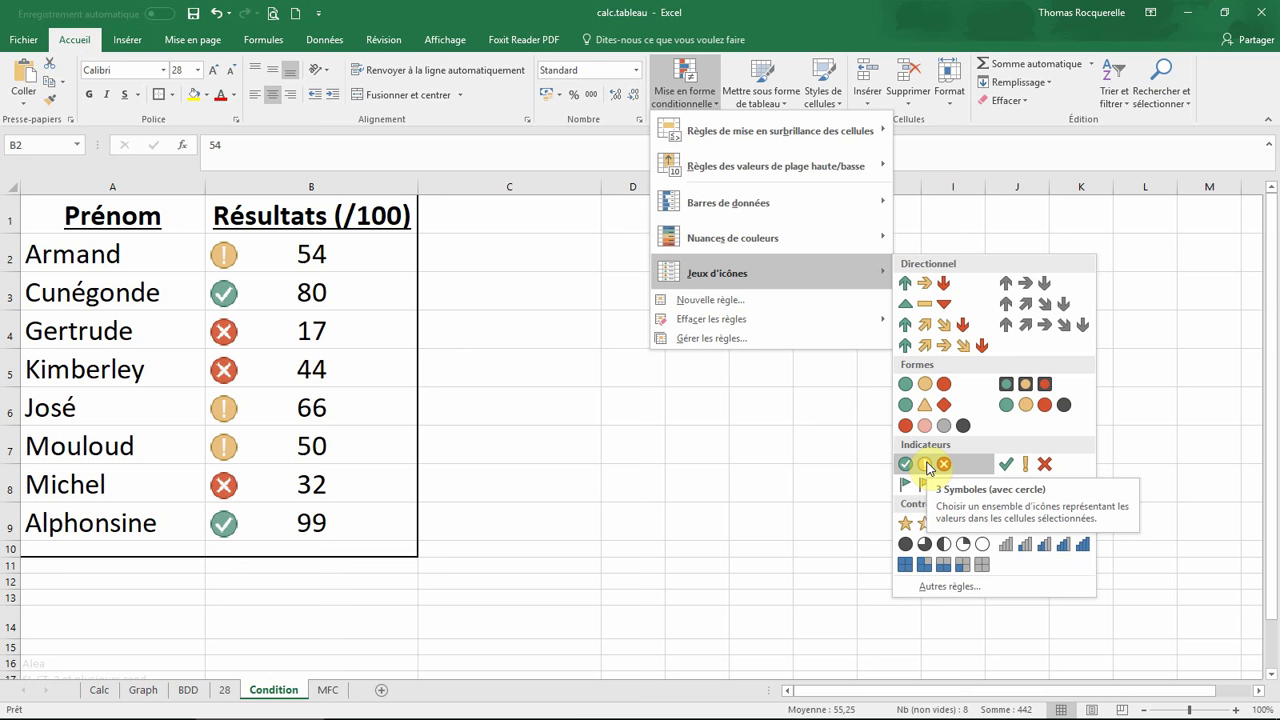
Start a custom icon-set rule using the cross, exclamation and check icon style
left_click(945, 588)
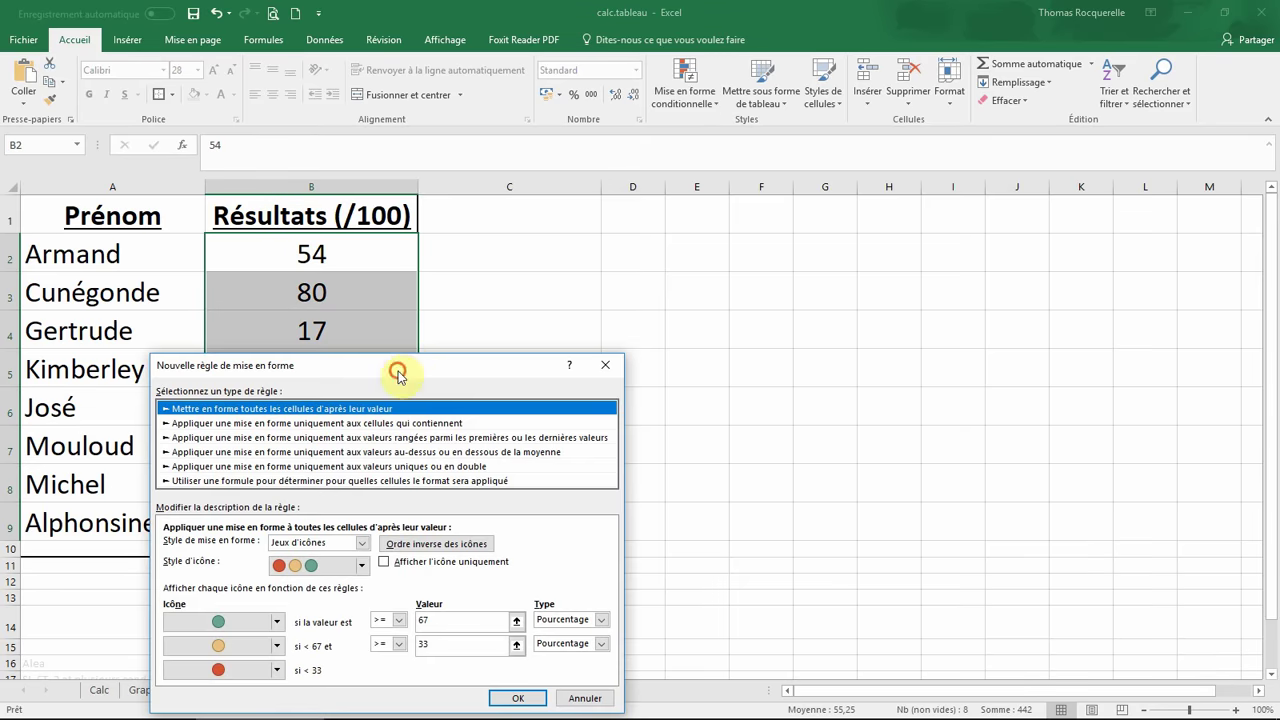
left_click_drag(403, 373, 785, 212)
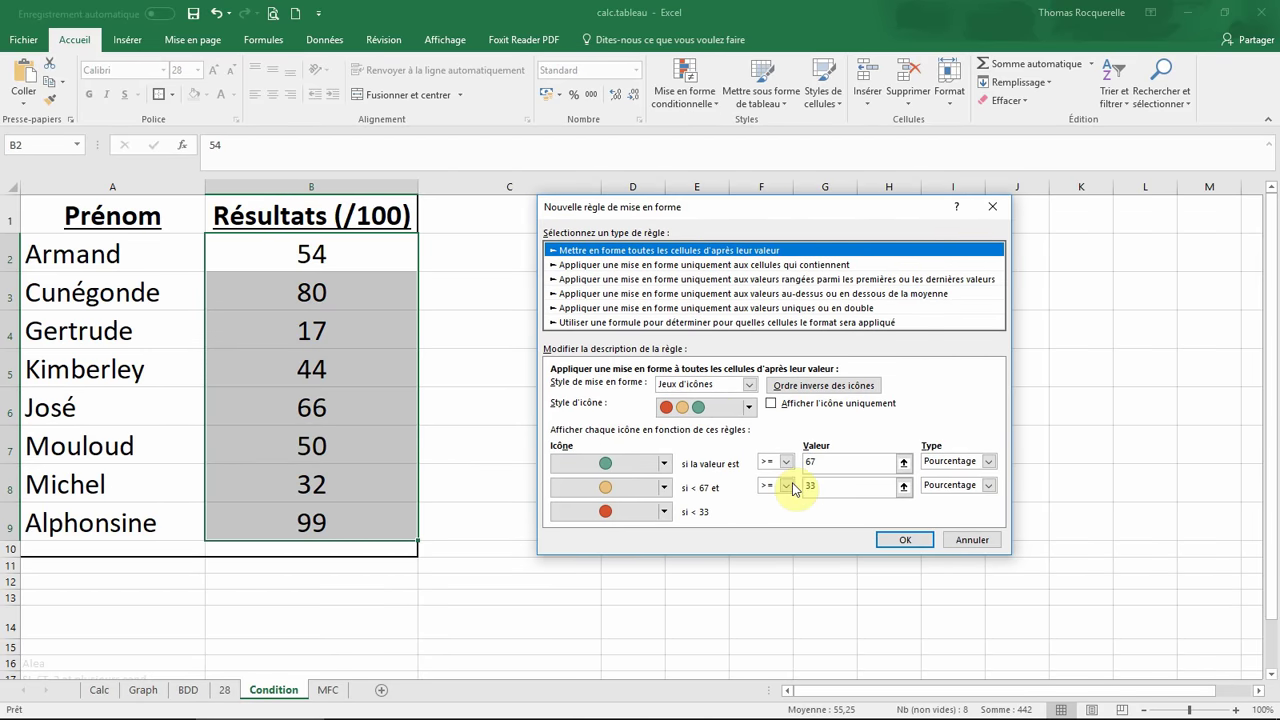
left_click(750, 407)
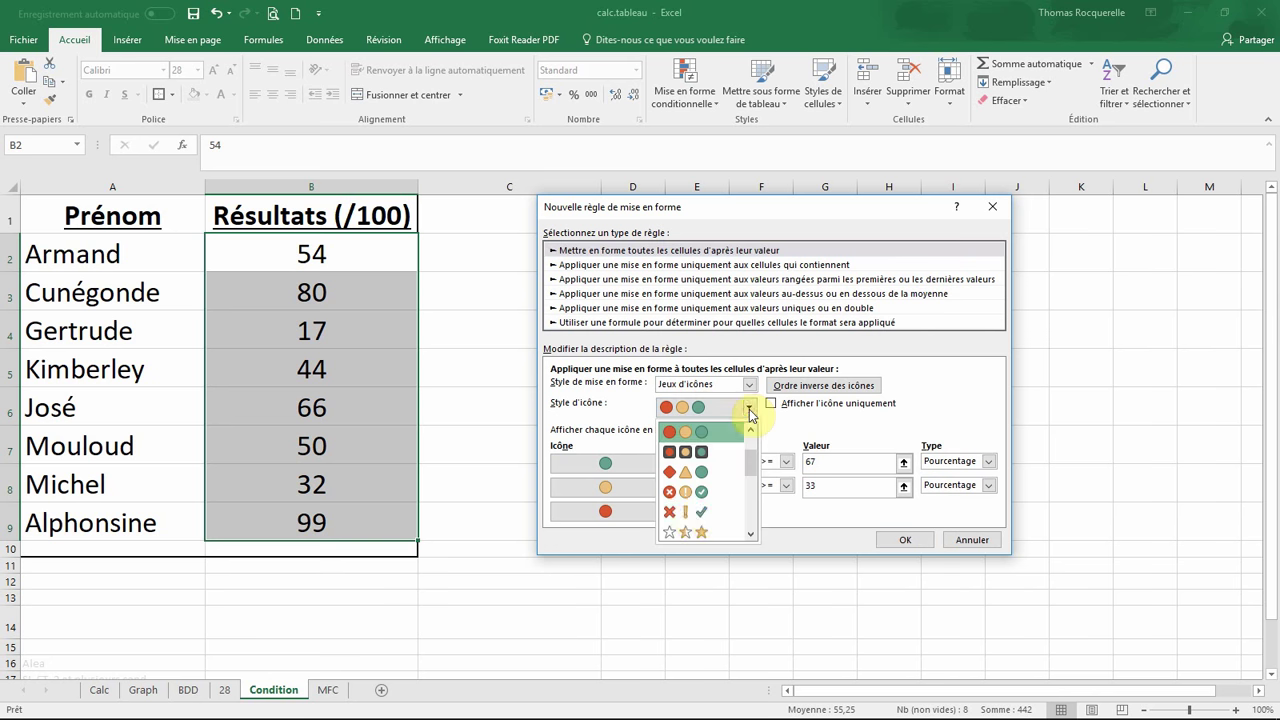
left_click(690, 513)
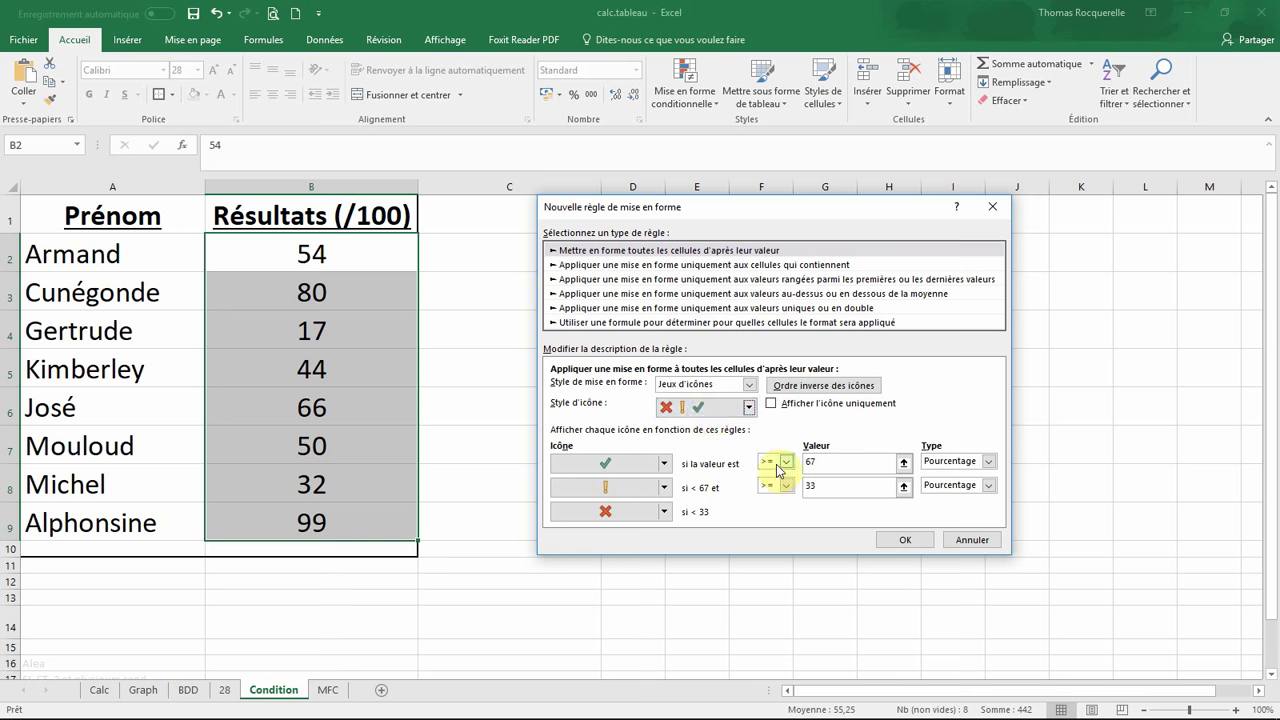
Set the check icon threshold to the number 60
left_click(828, 461)
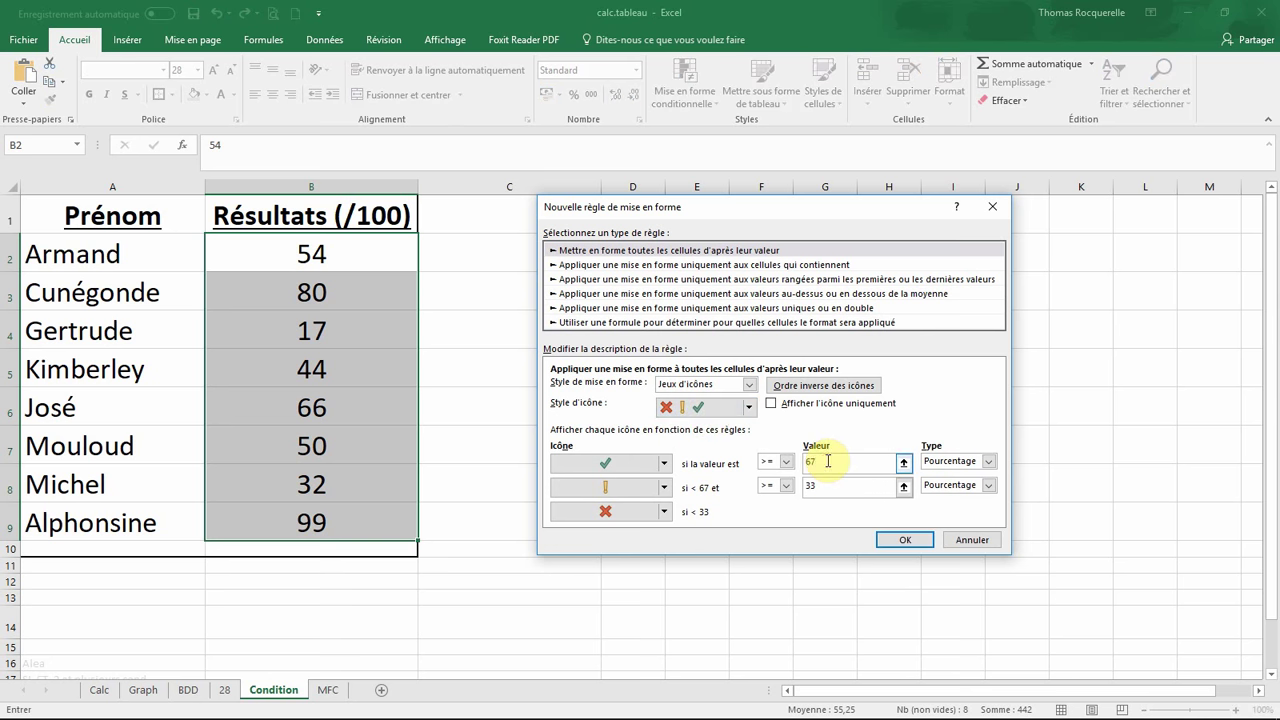
key("BackSpace")
type("0")
left_click(958, 466)
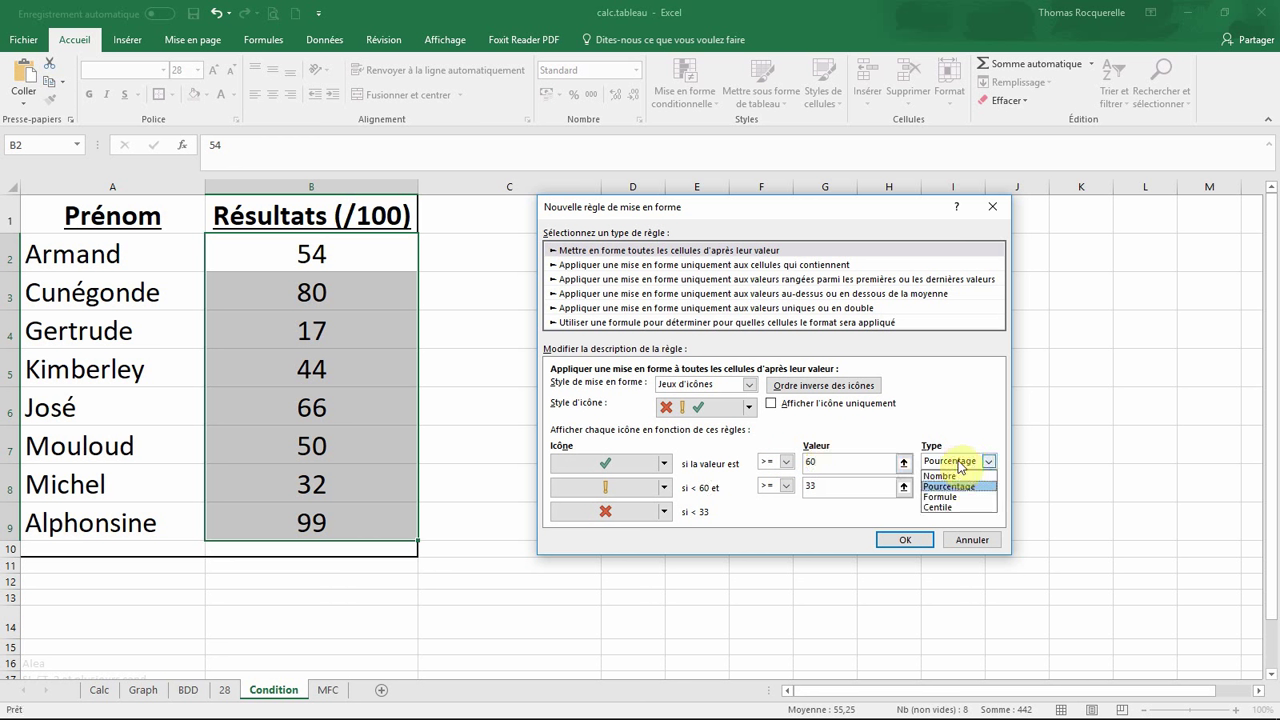
left_click(945, 476)
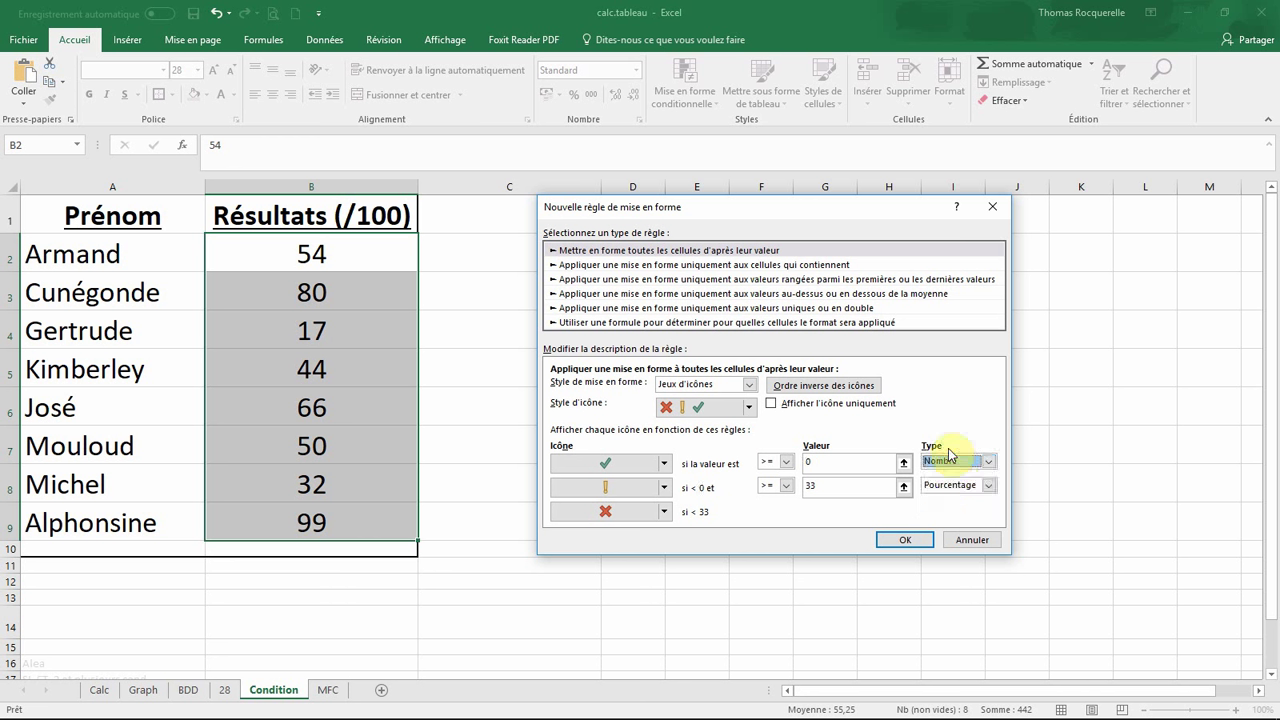
left_click(824, 461)
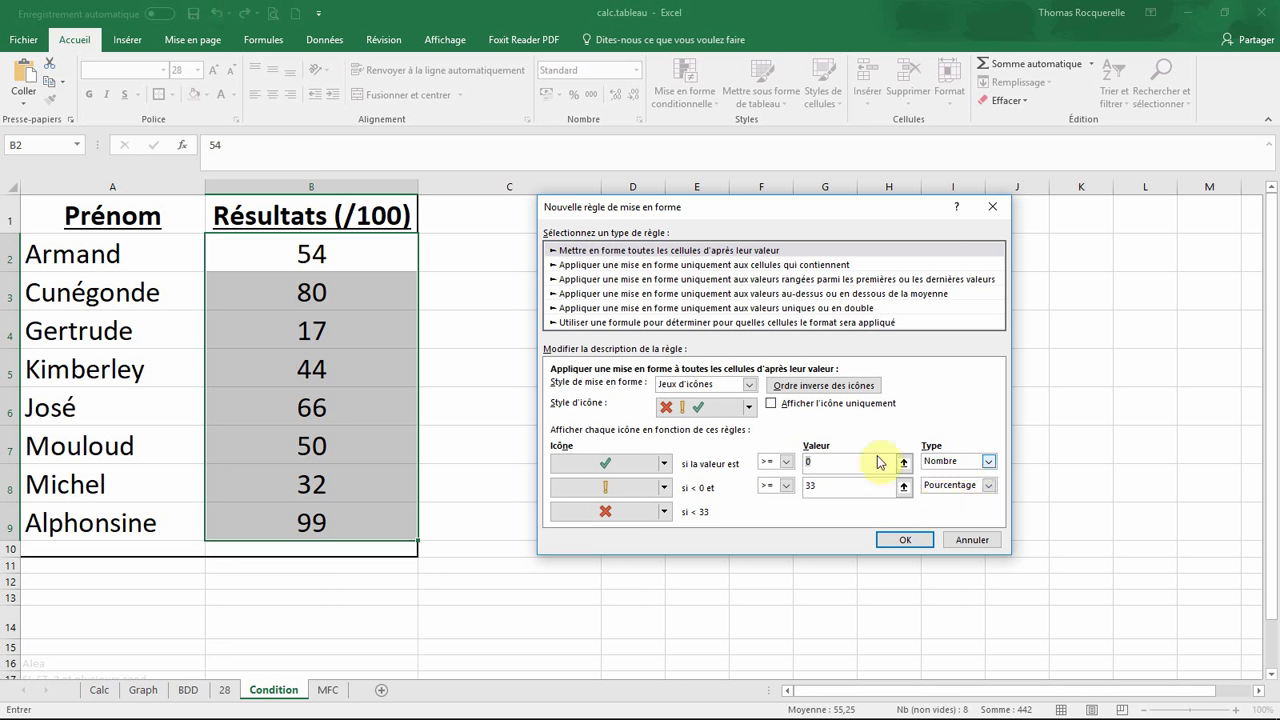
double_click(819, 462)
type("60")
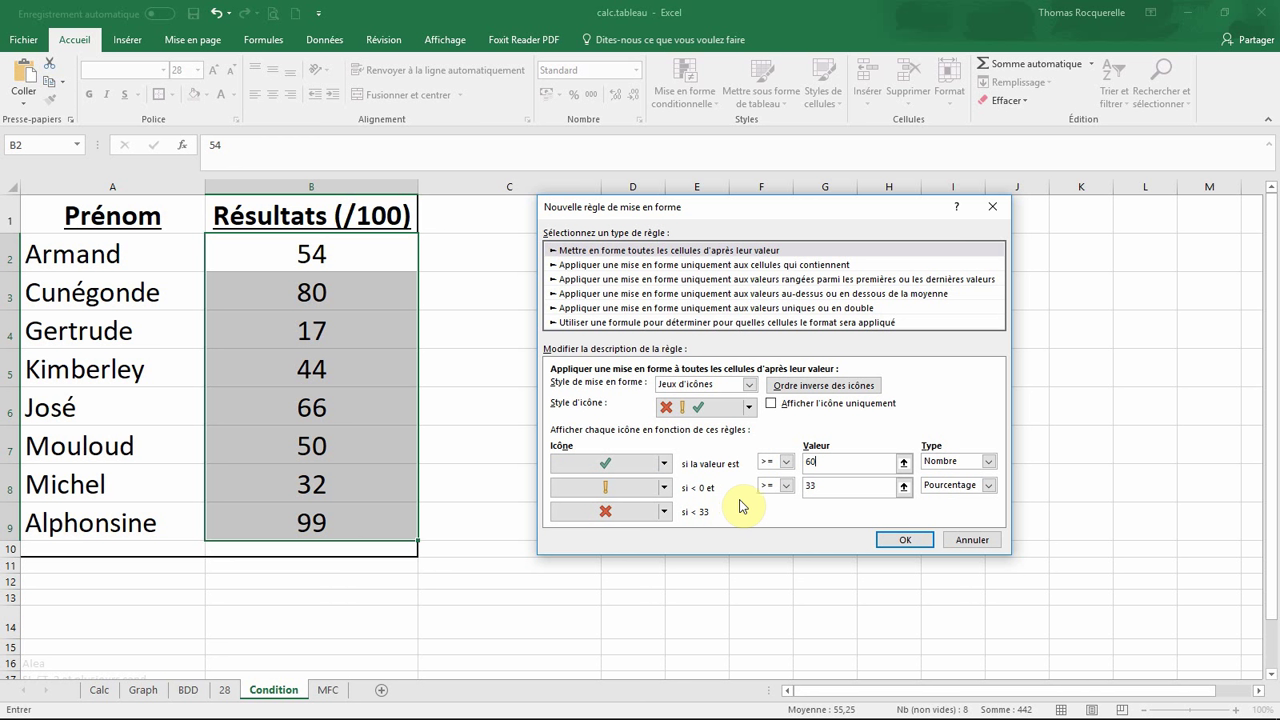
Set the exclamation icon threshold to the number 50
left_click(950, 486)
left_click(945, 503)
left_click(835, 484)
type("50")
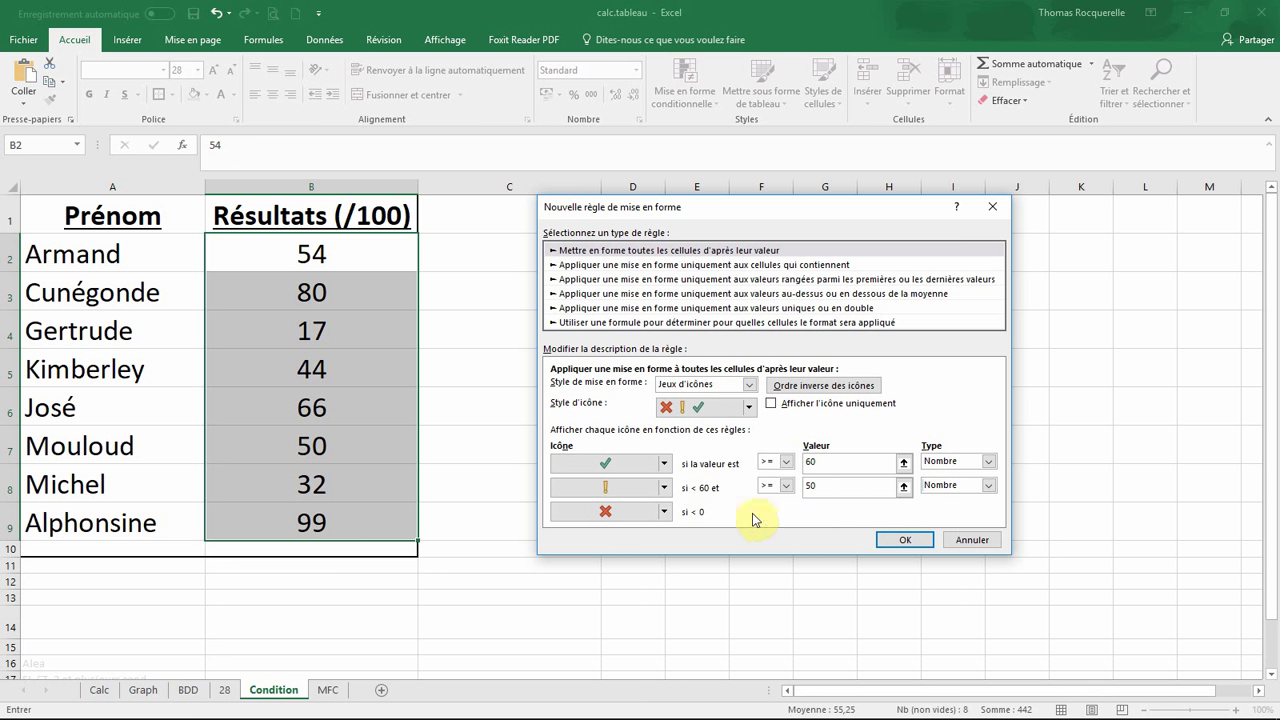
left_click(878, 462)
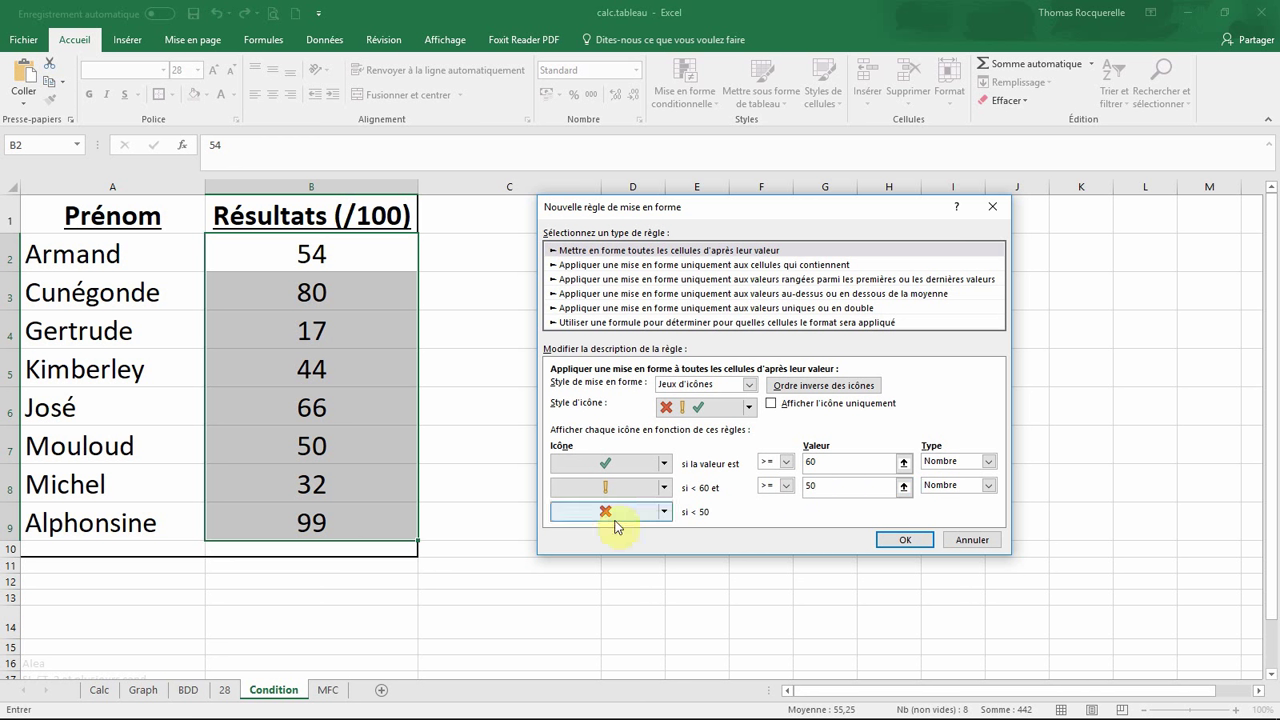
Apply the icon-set rule, check the icons on 50, 54, 66 and 17, then undo it
left_click(907, 541)
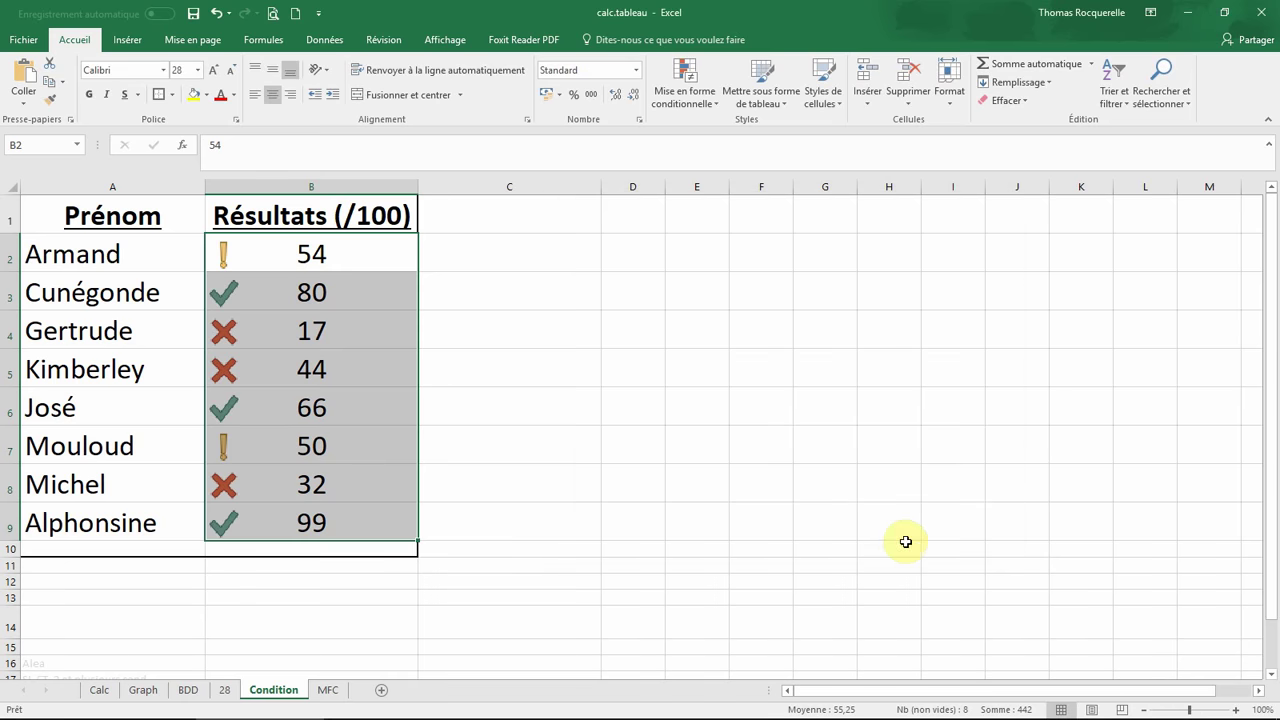
left_click(516, 315)
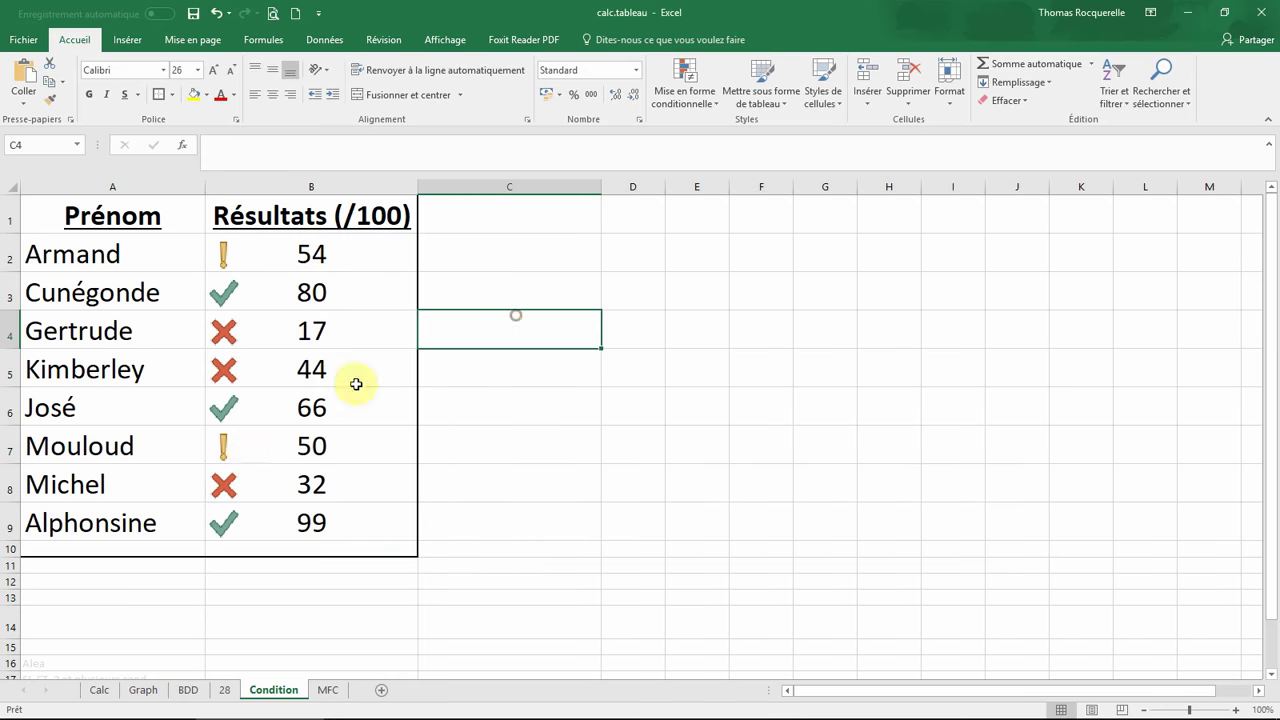
left_click(255, 449)
left_click(284, 255)
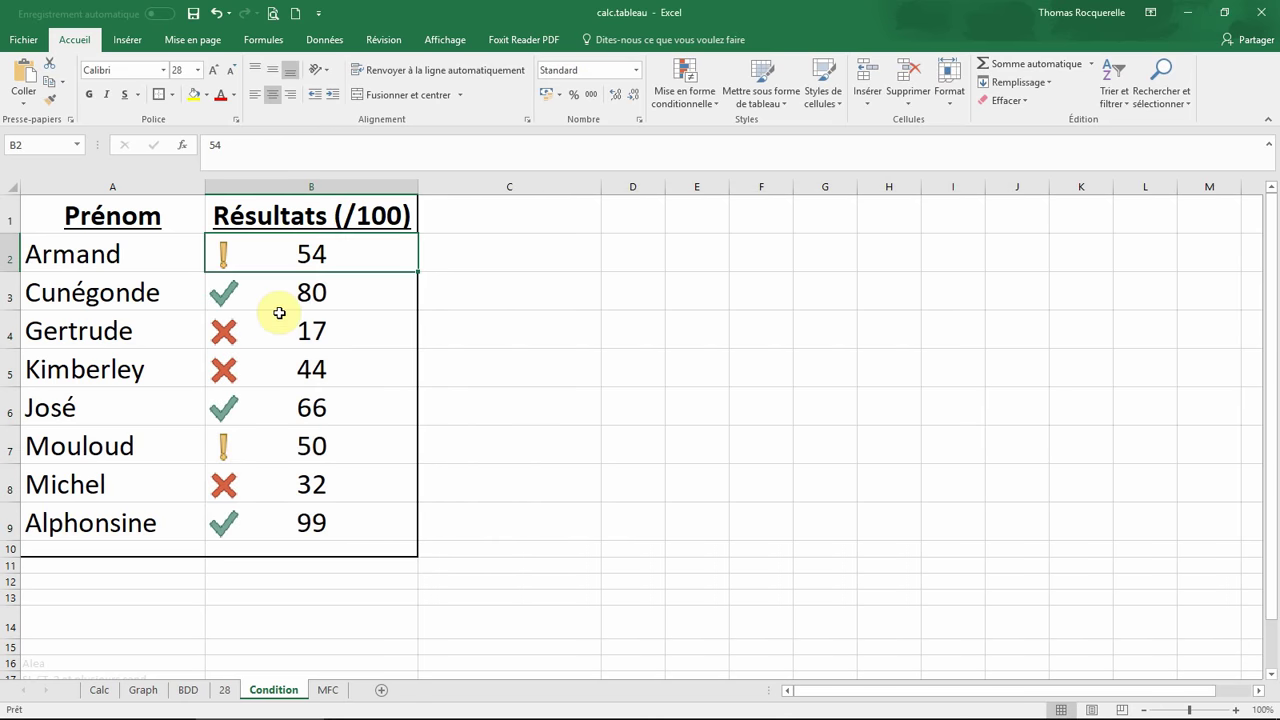
left_click(273, 410)
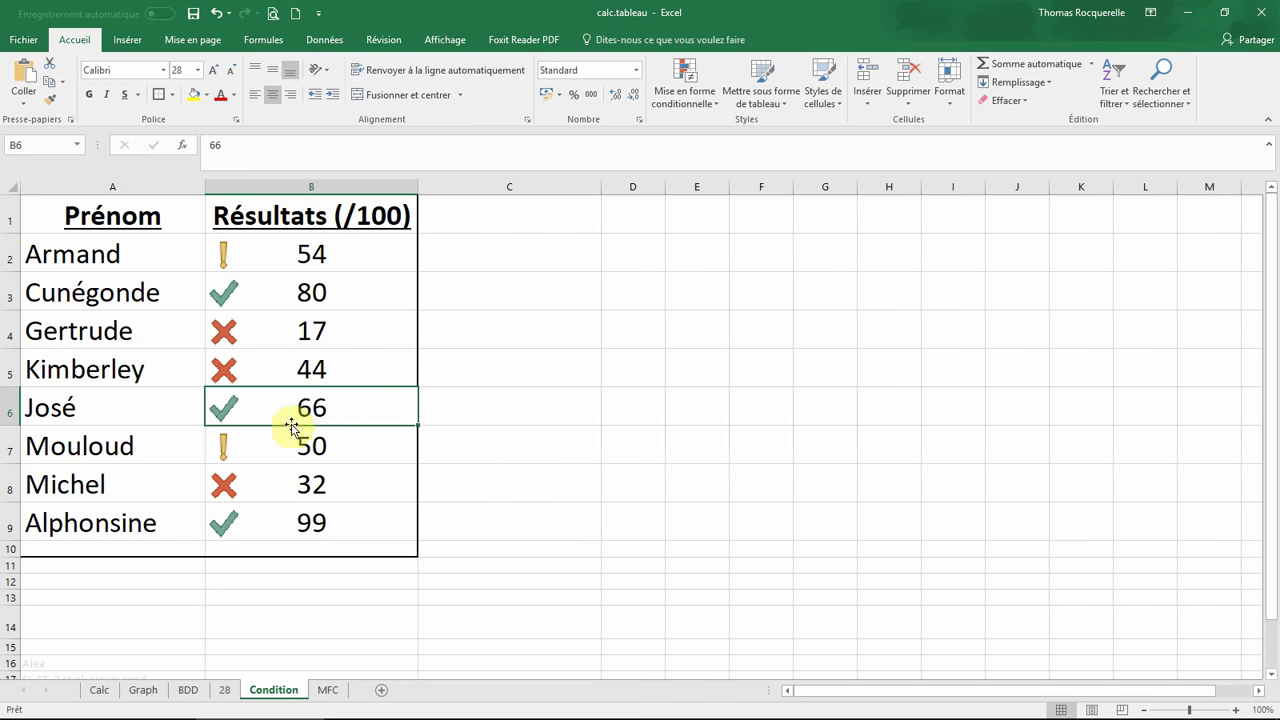
left_click(287, 339)
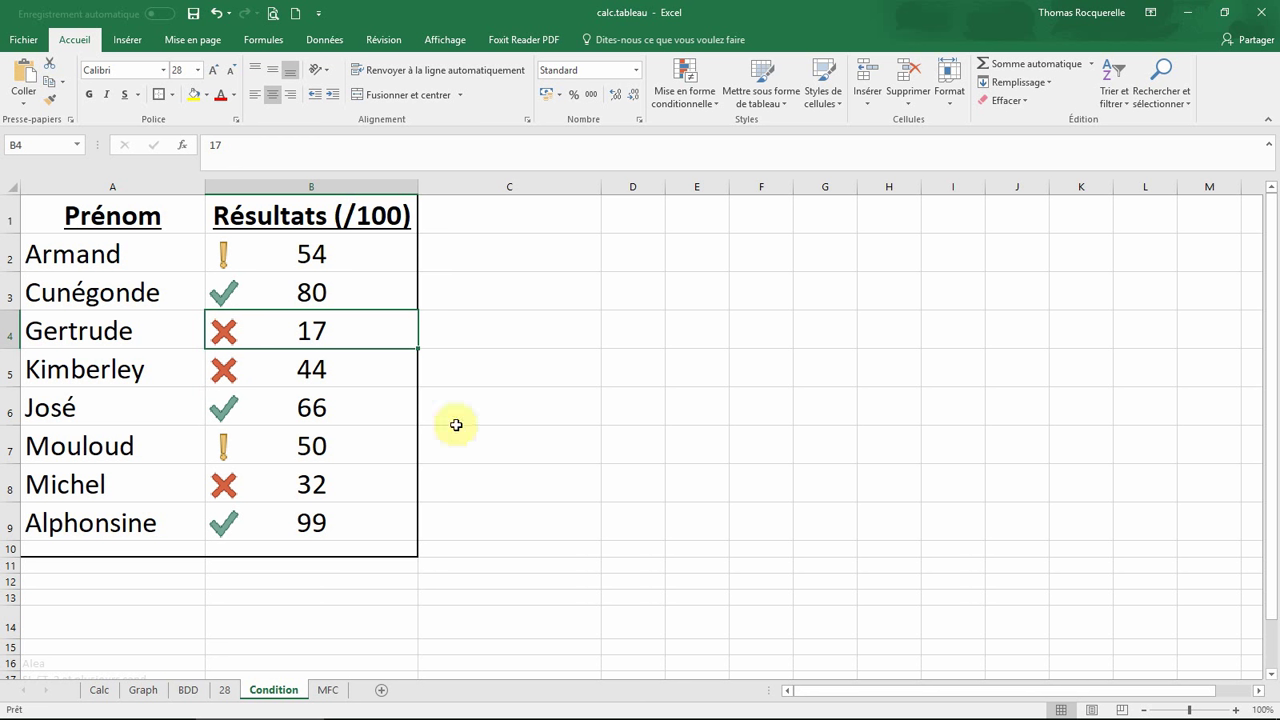
left_click(222, 14)
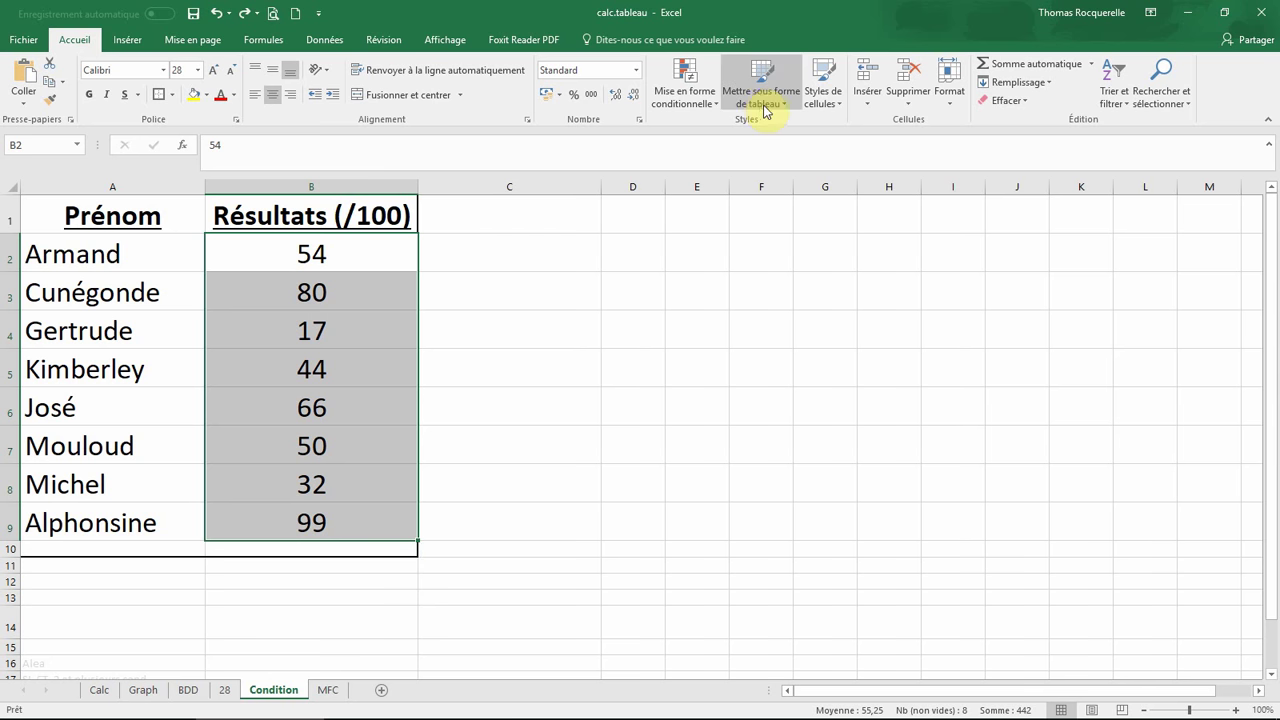
Create an 'Inférieur à' highlight rule with threshold 50 and show its preset formats
left_click(703, 96)
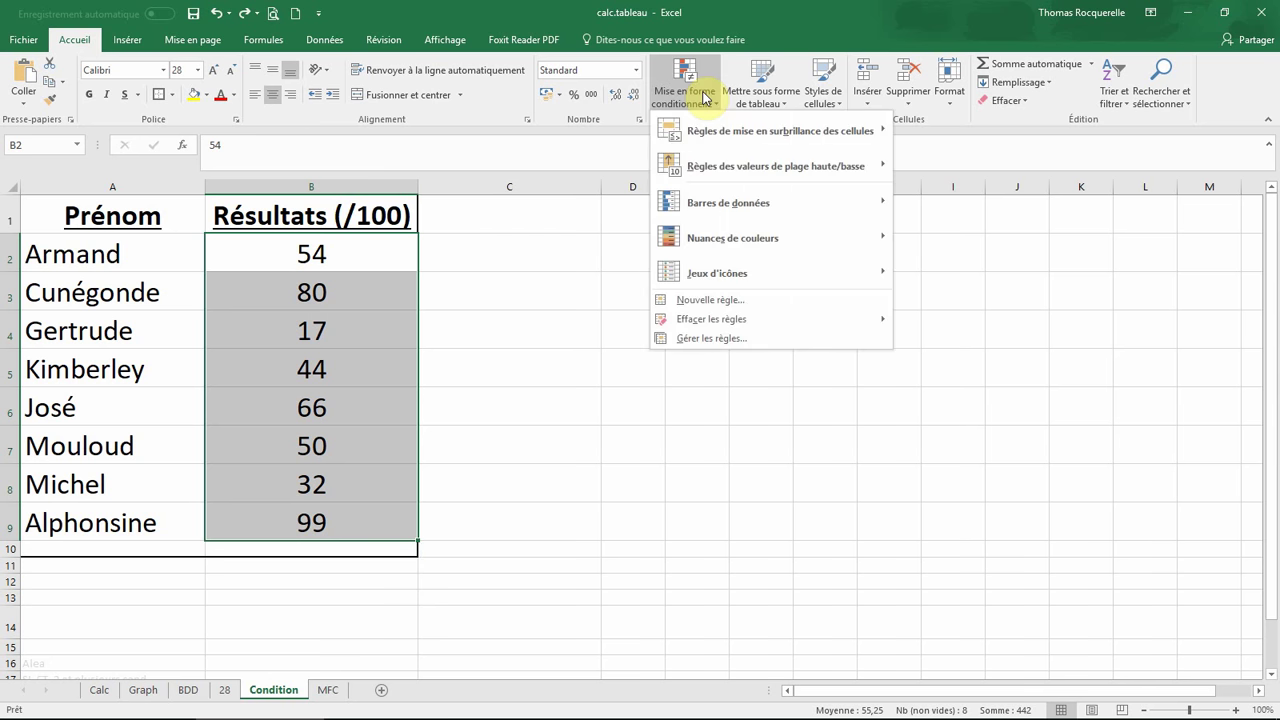
mouse_move(720, 137)
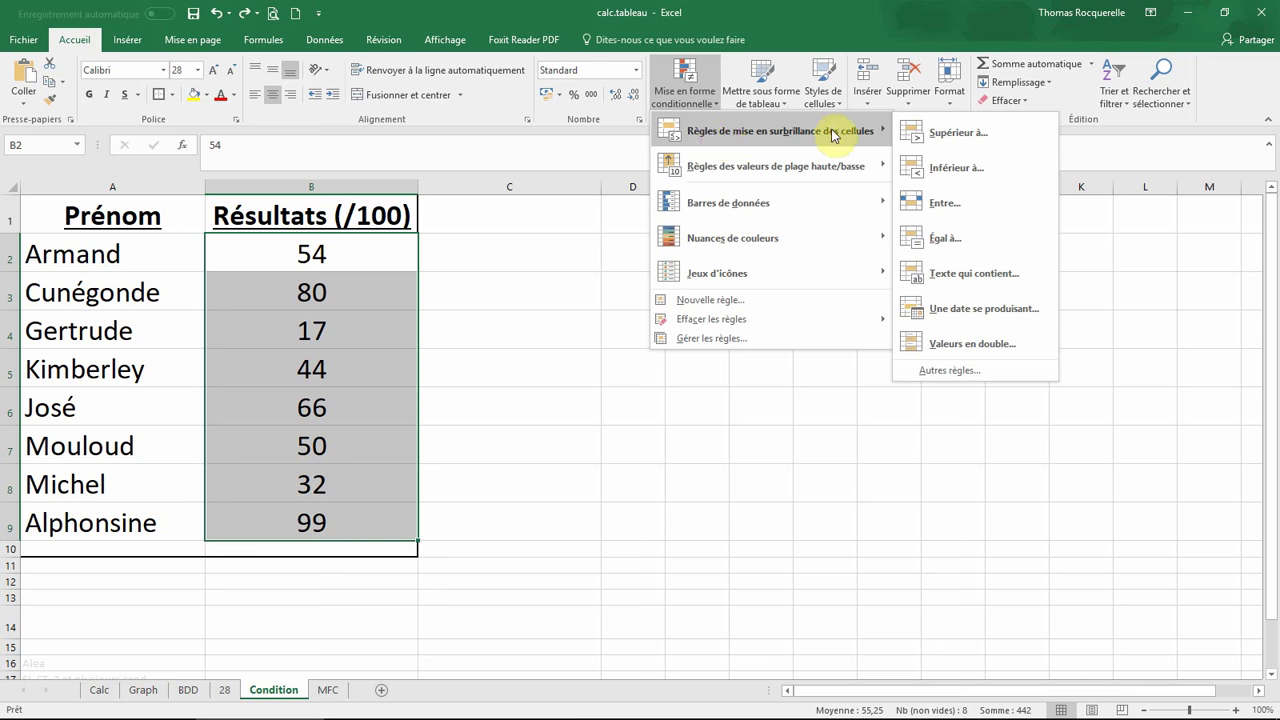
left_click(969, 175)
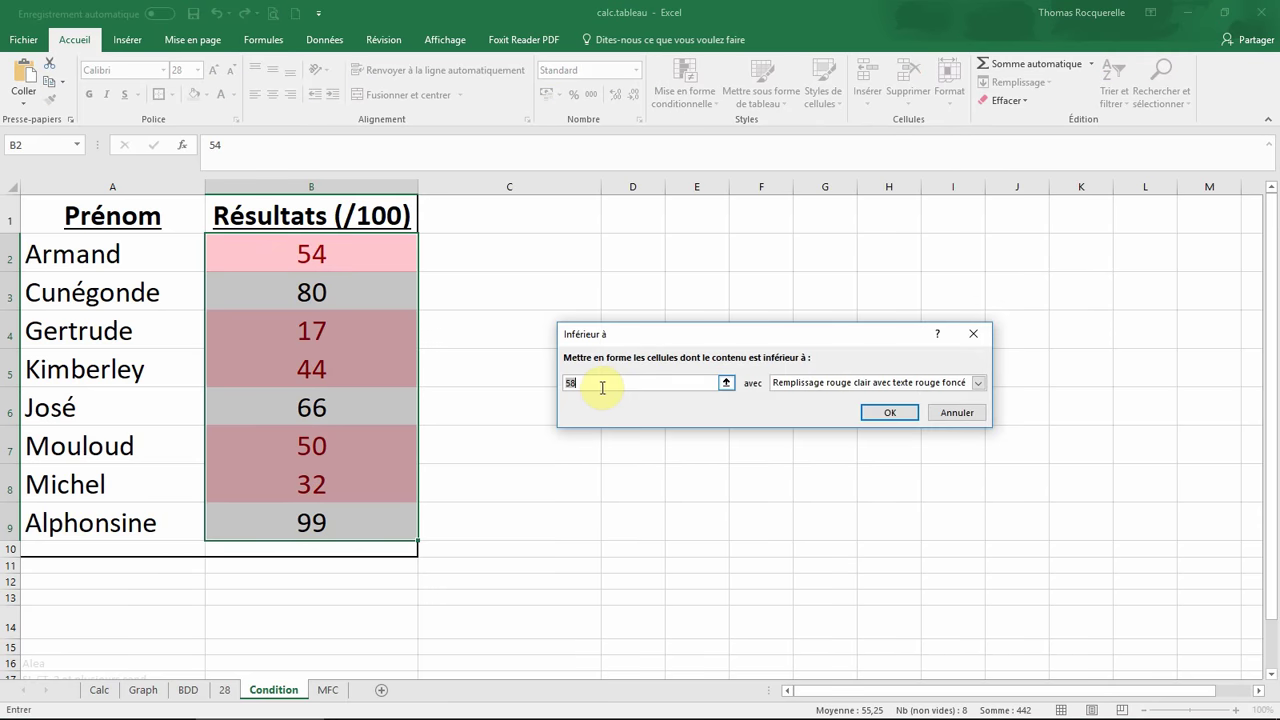
type("50")
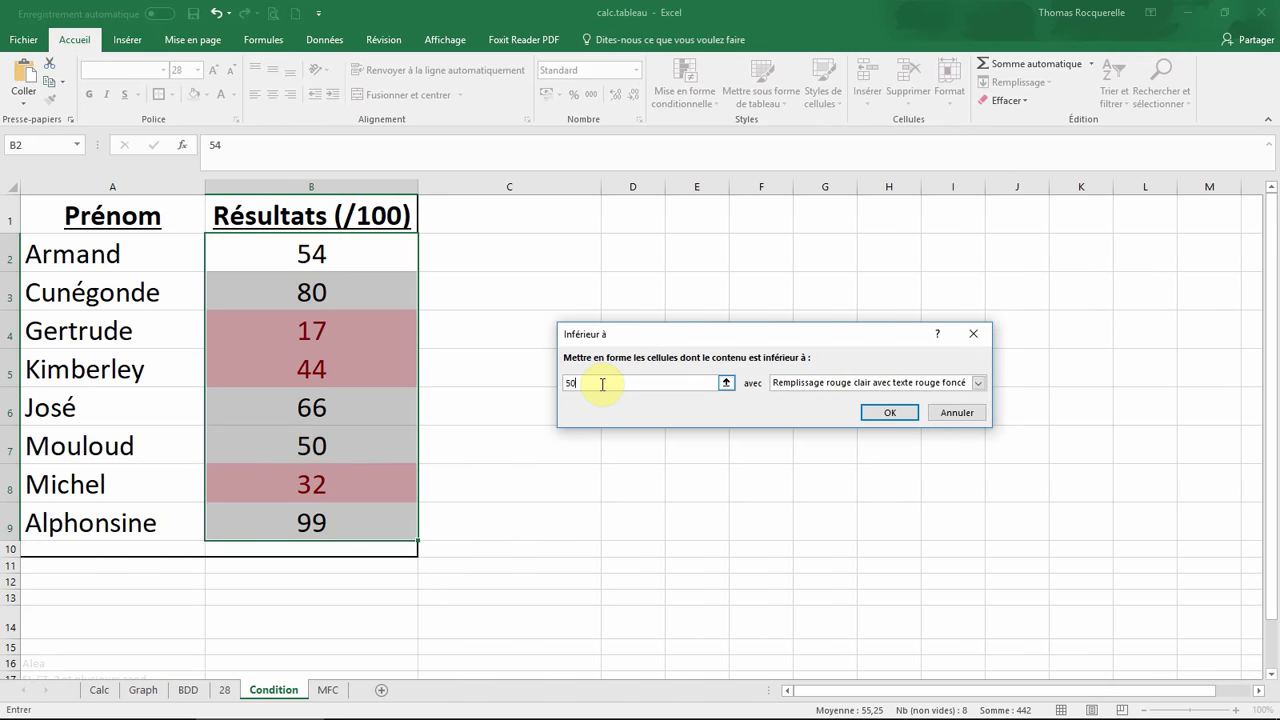
left_click(821, 385)
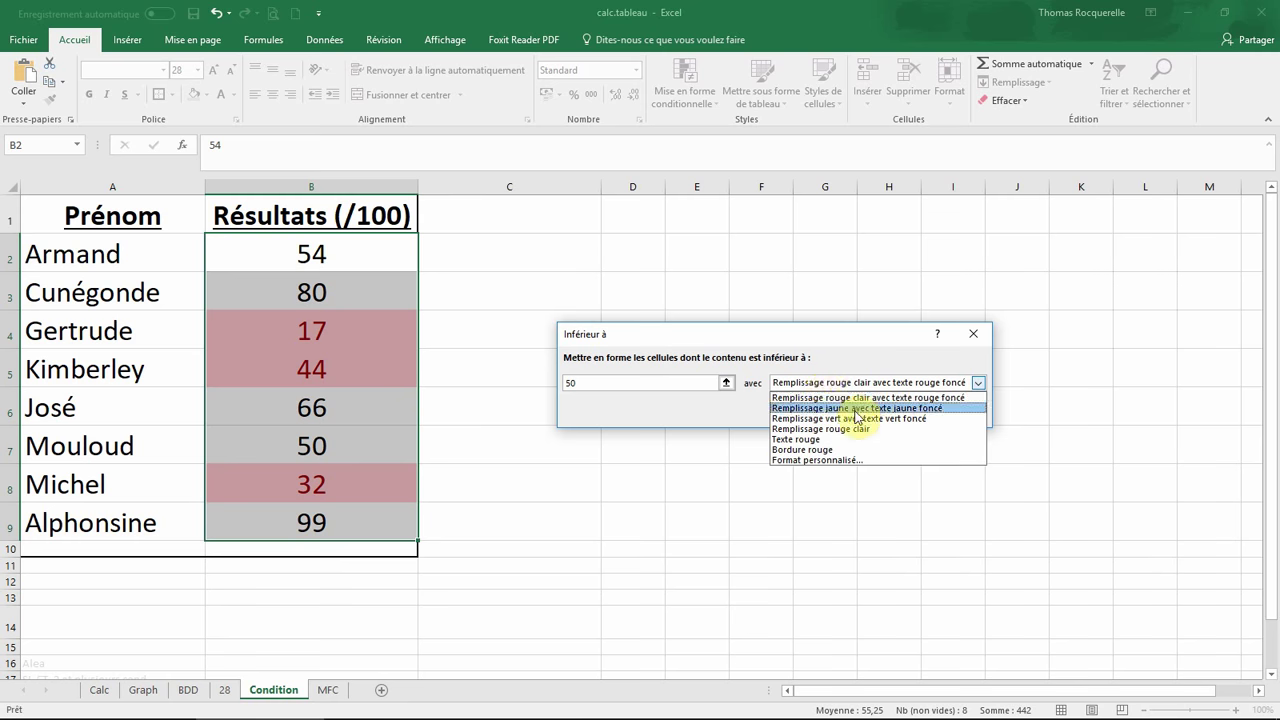
Give the below-50 rule a custom format with light orange fill and red text
left_click(826, 461)
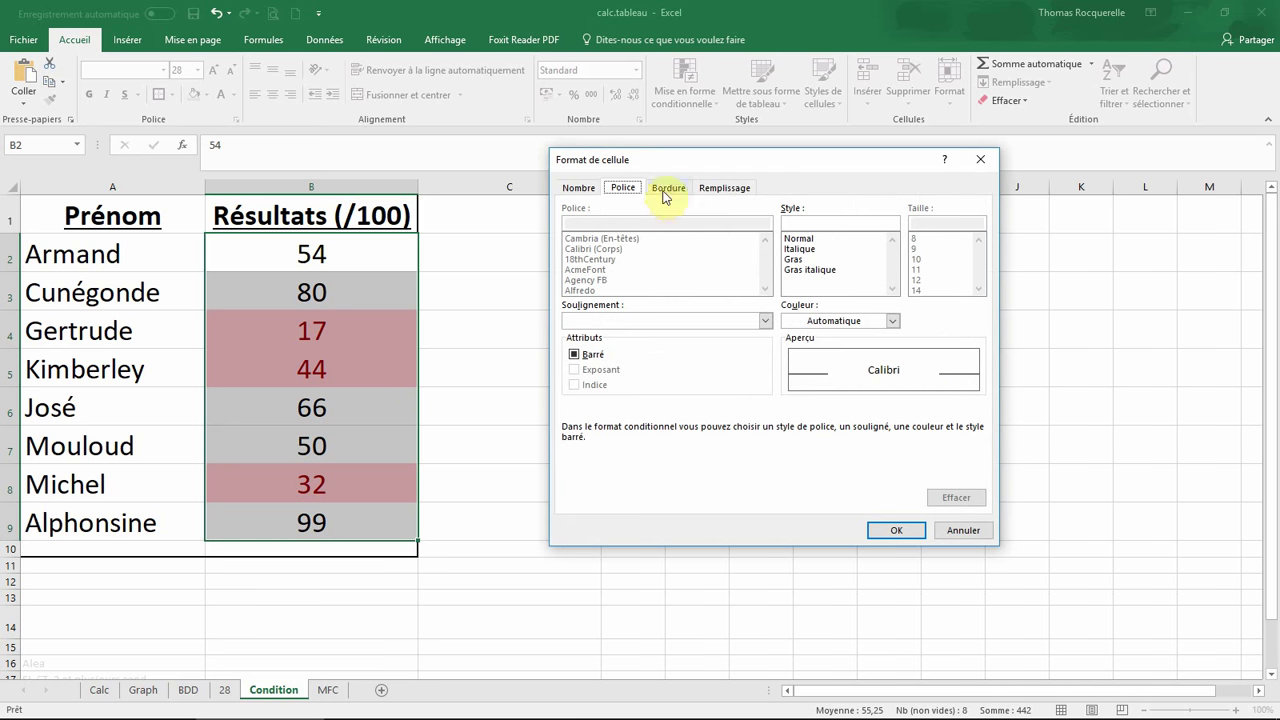
left_click(724, 189)
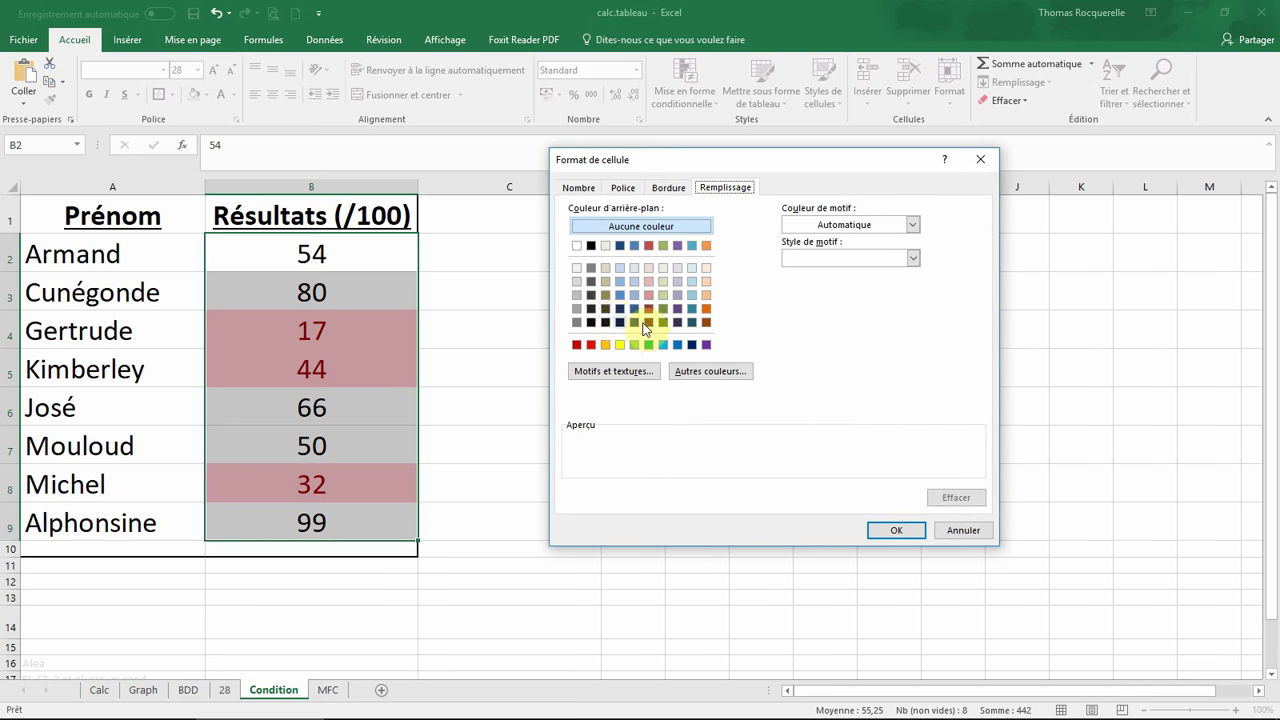
left_click(706, 295)
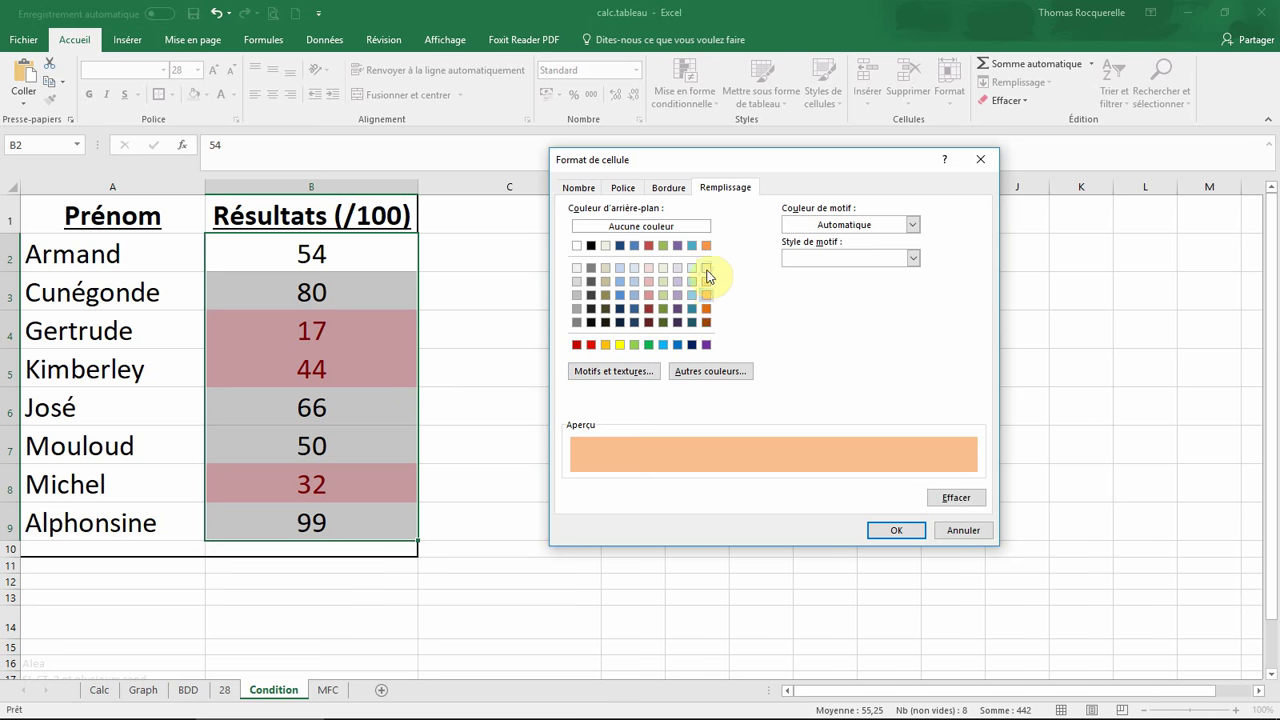
left_click(669, 188)
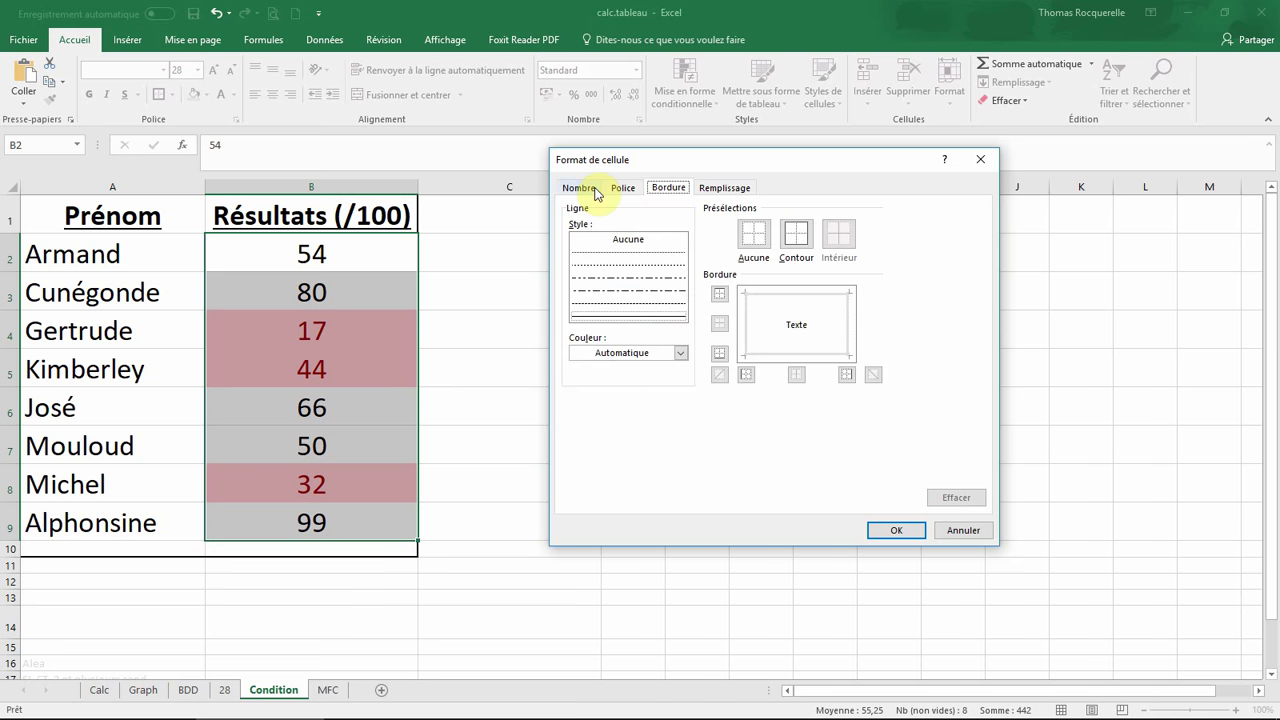
left_click(620, 188)
left_click(817, 320)
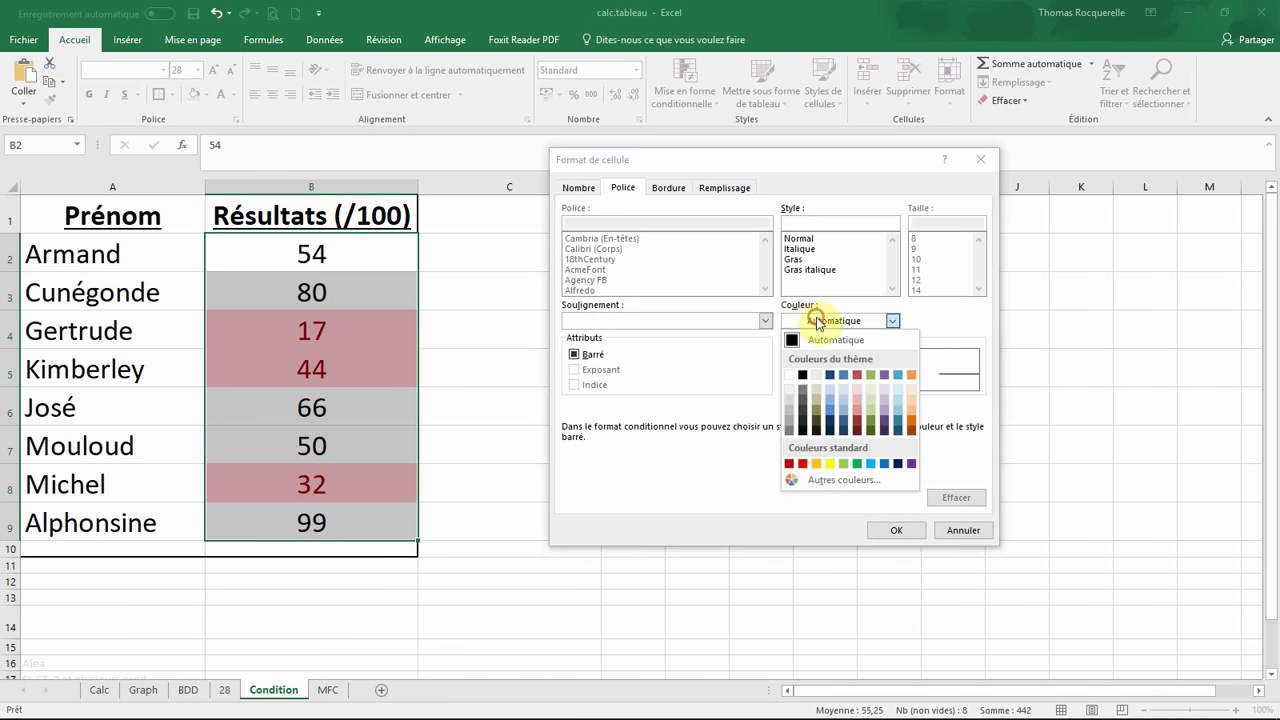
left_click(802, 463)
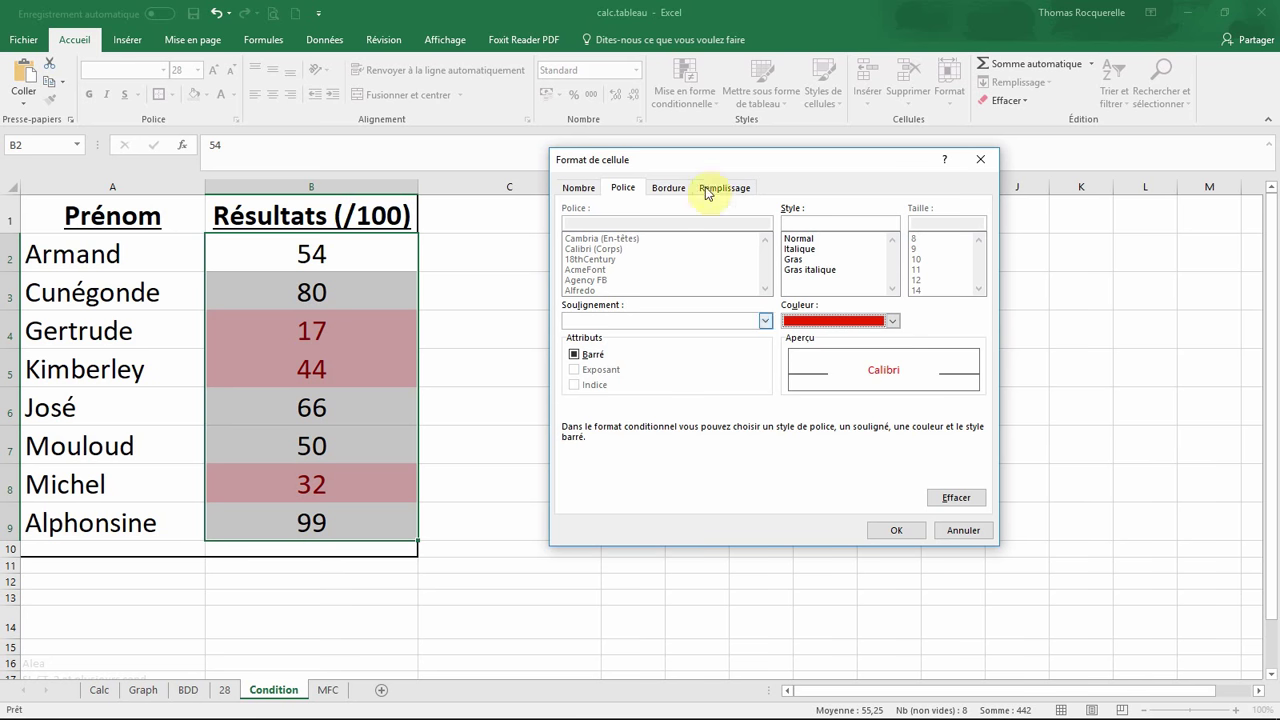
left_click(895, 530)
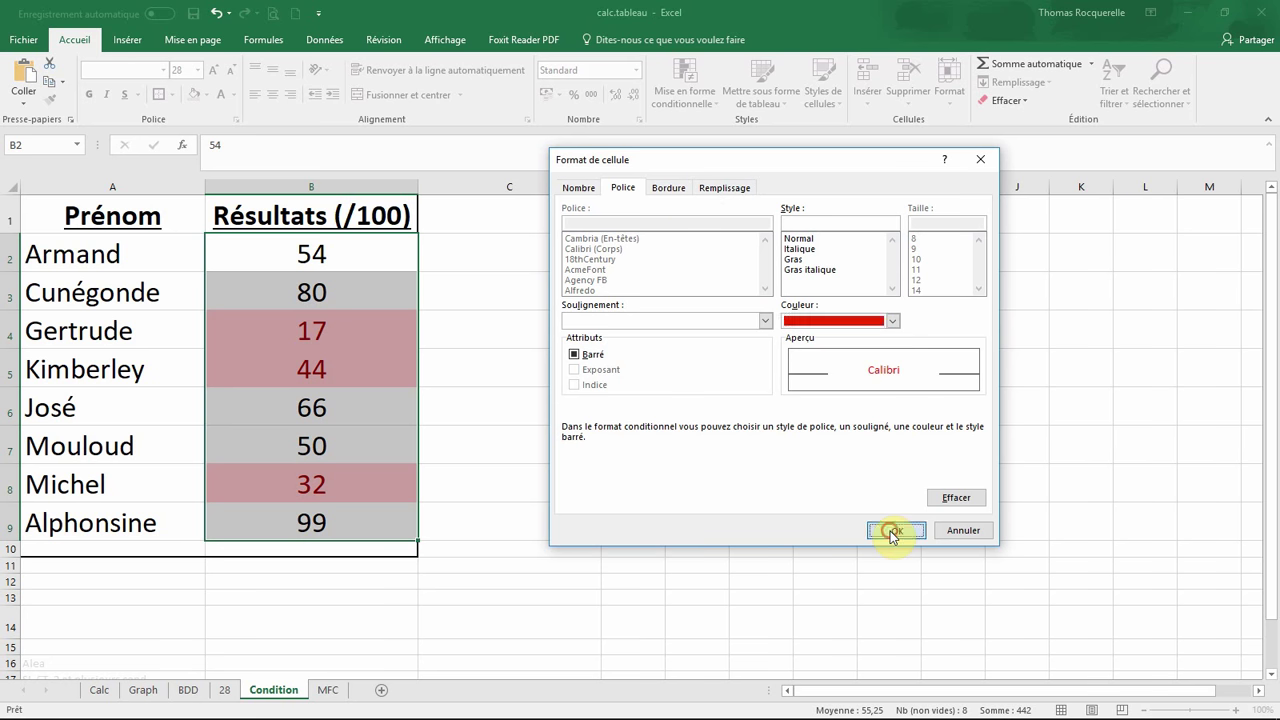
Apply the below-50 rule and change the score in B6 from 66 to 41
left_click(890, 412)
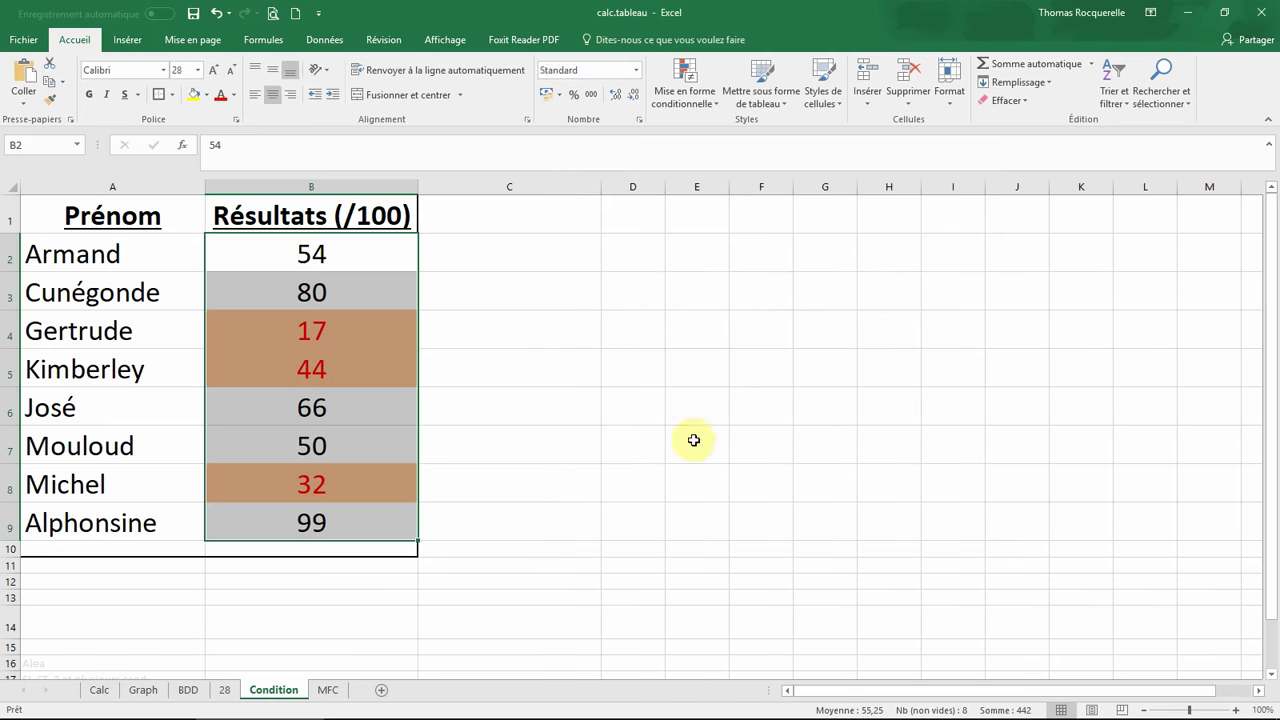
left_click(640, 445)
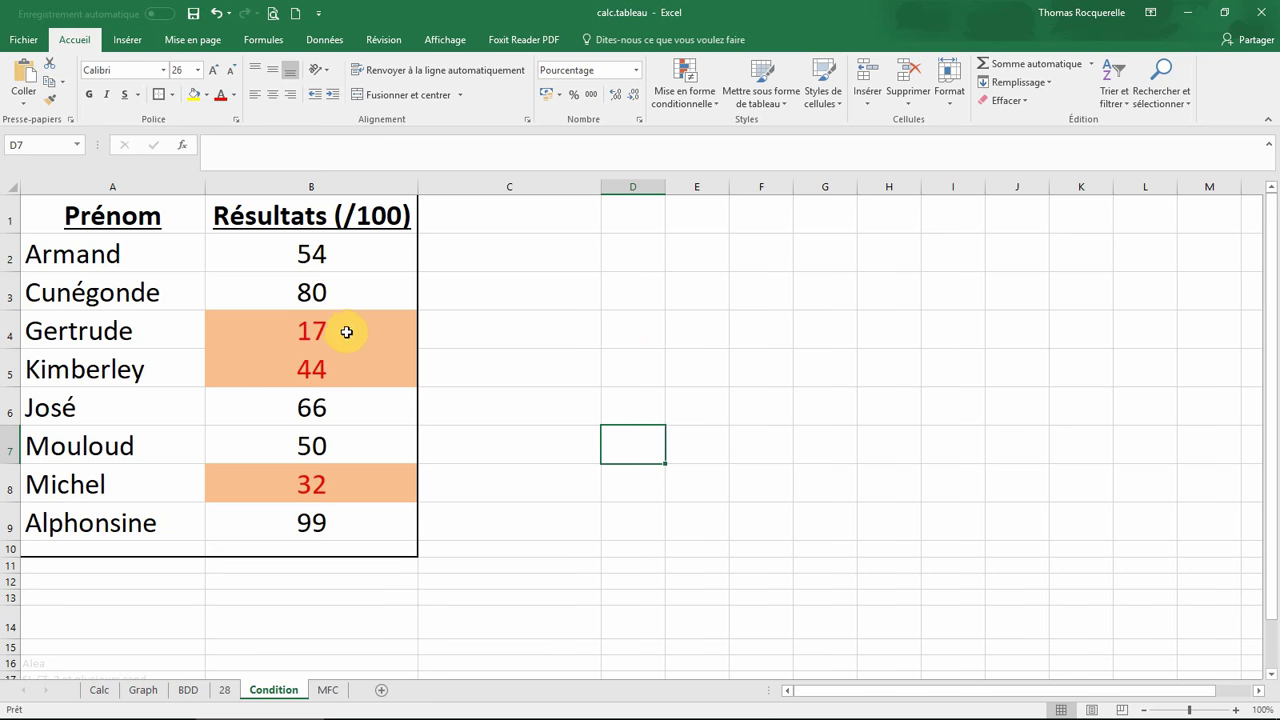
left_click(314, 409)
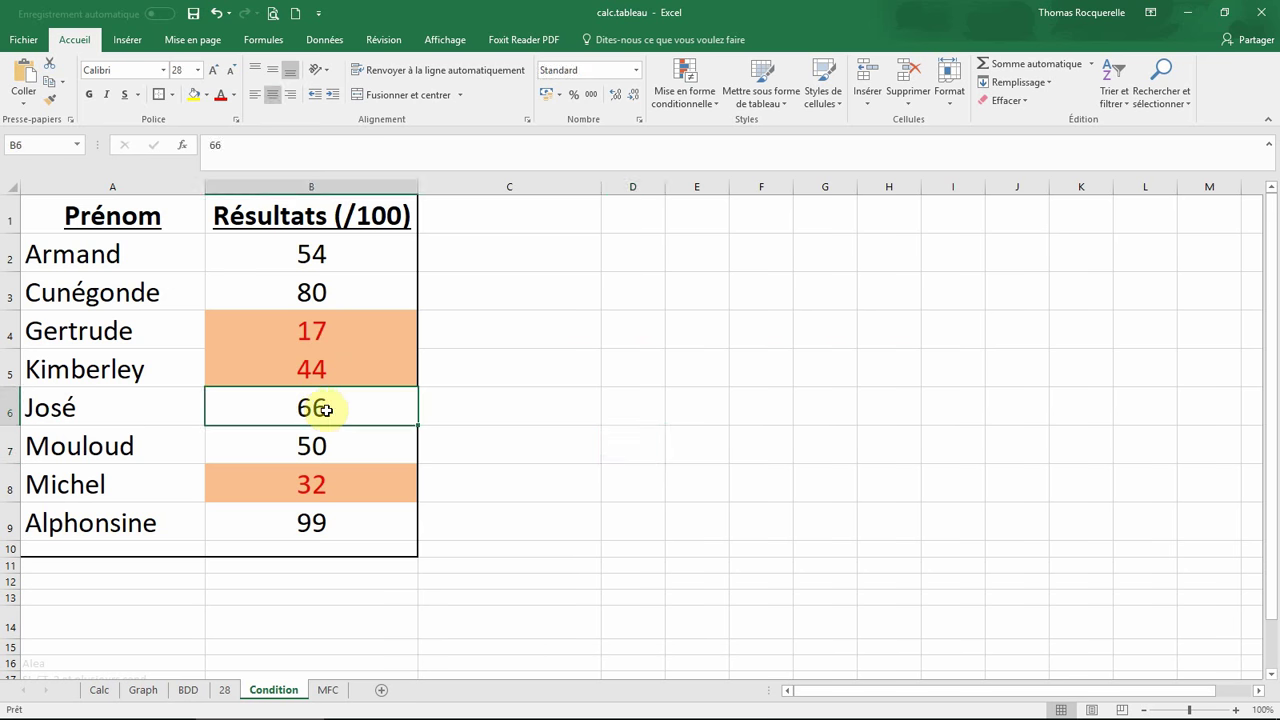
type("41")
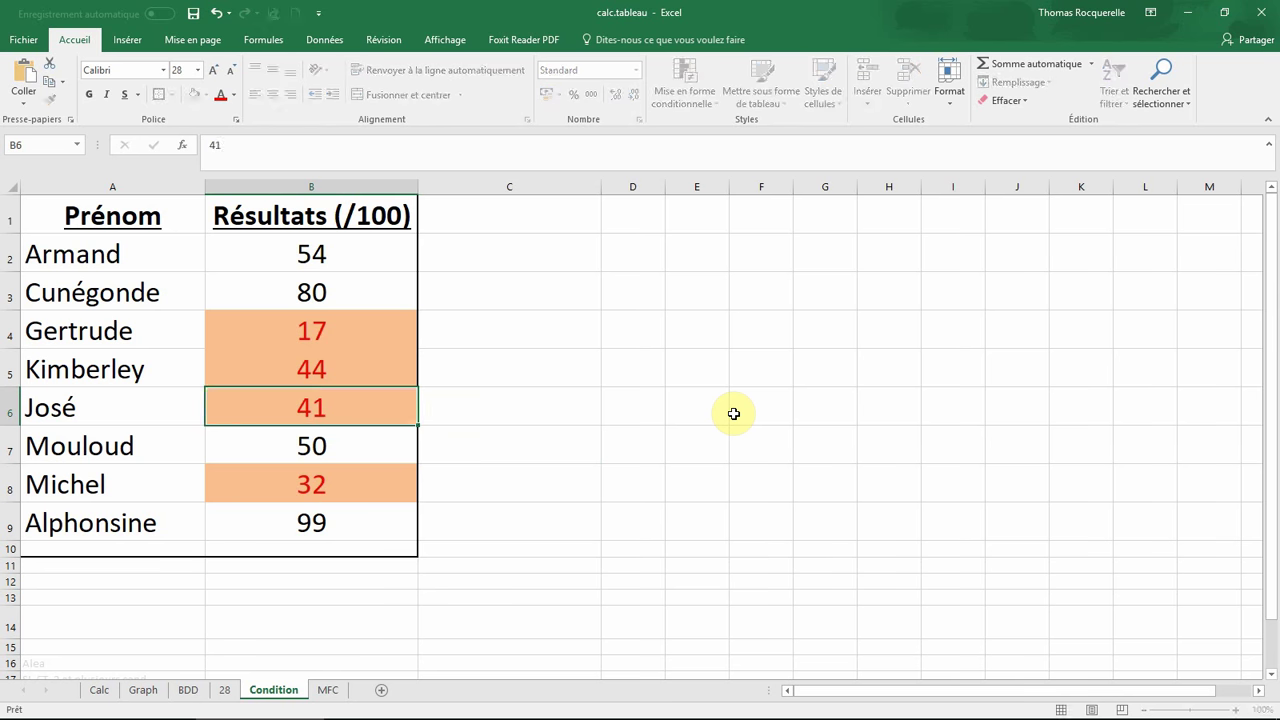
key("Return")
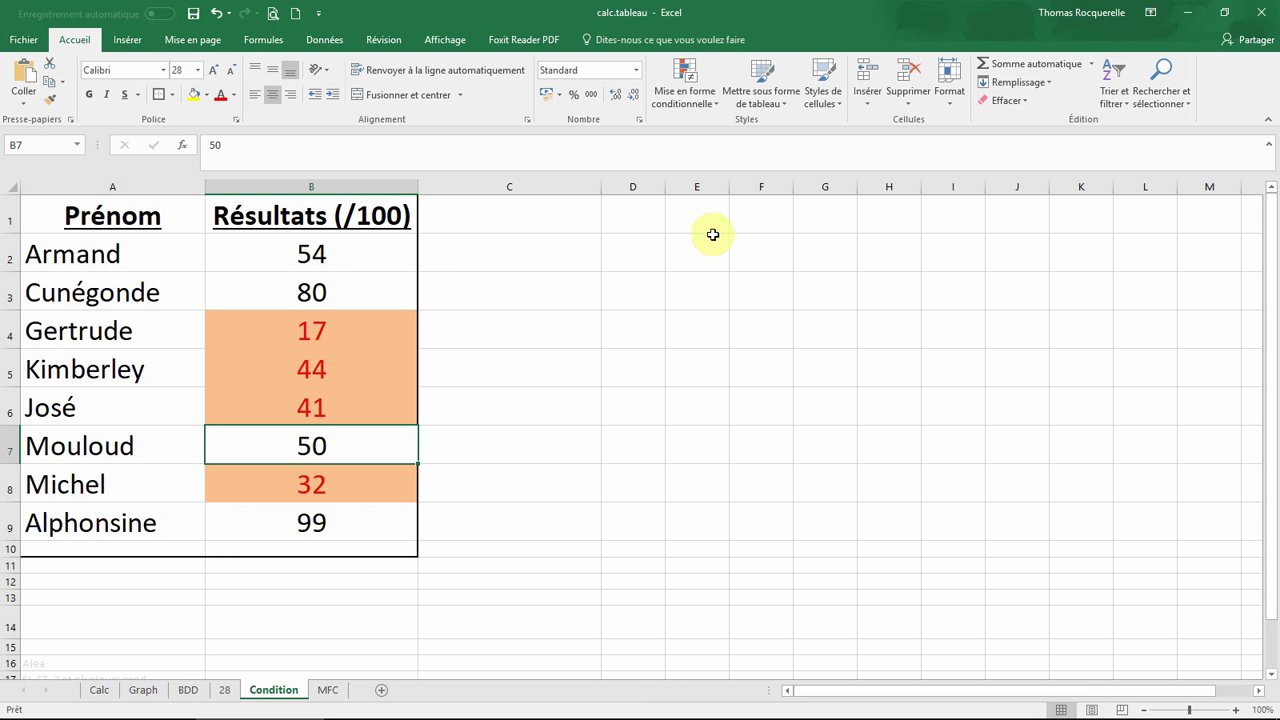
Reselect B2:B9 and close the conditional formatting menu without changes
left_click_drag(234, 257, 277, 508)
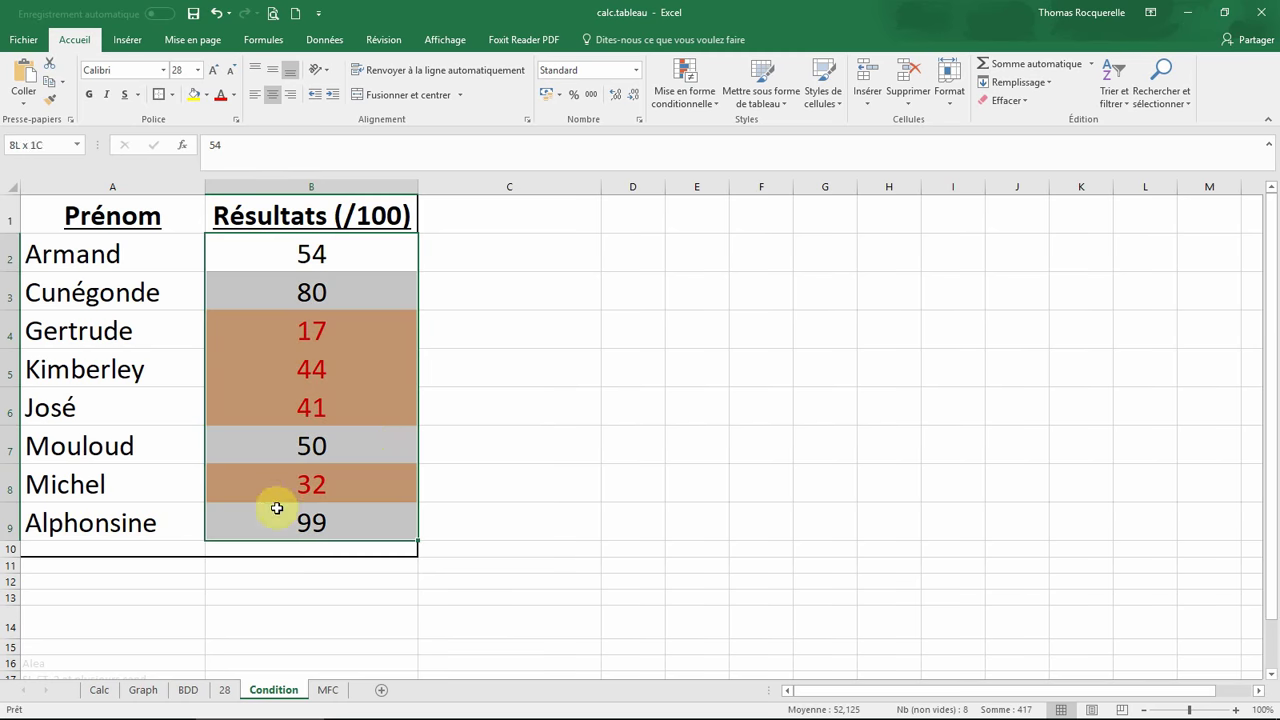
left_click(686, 80)
mouse_move(715, 127)
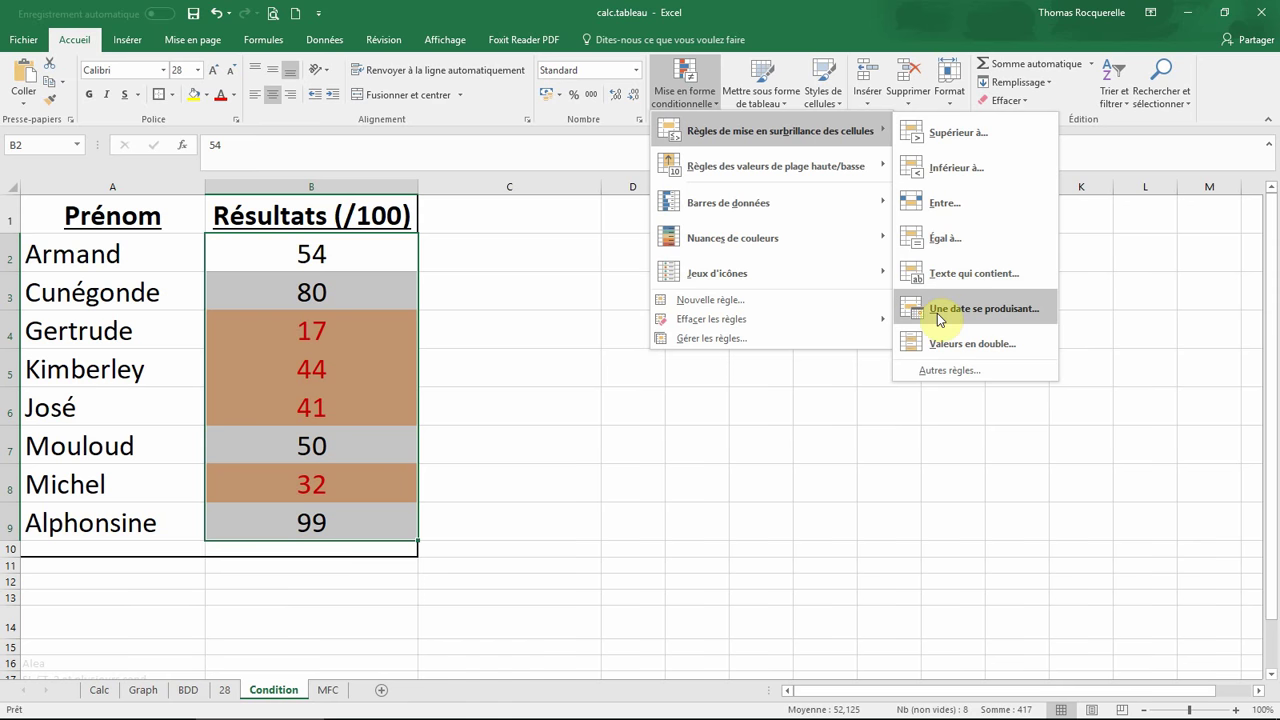
left_click(630, 510)
left_click(645, 440)
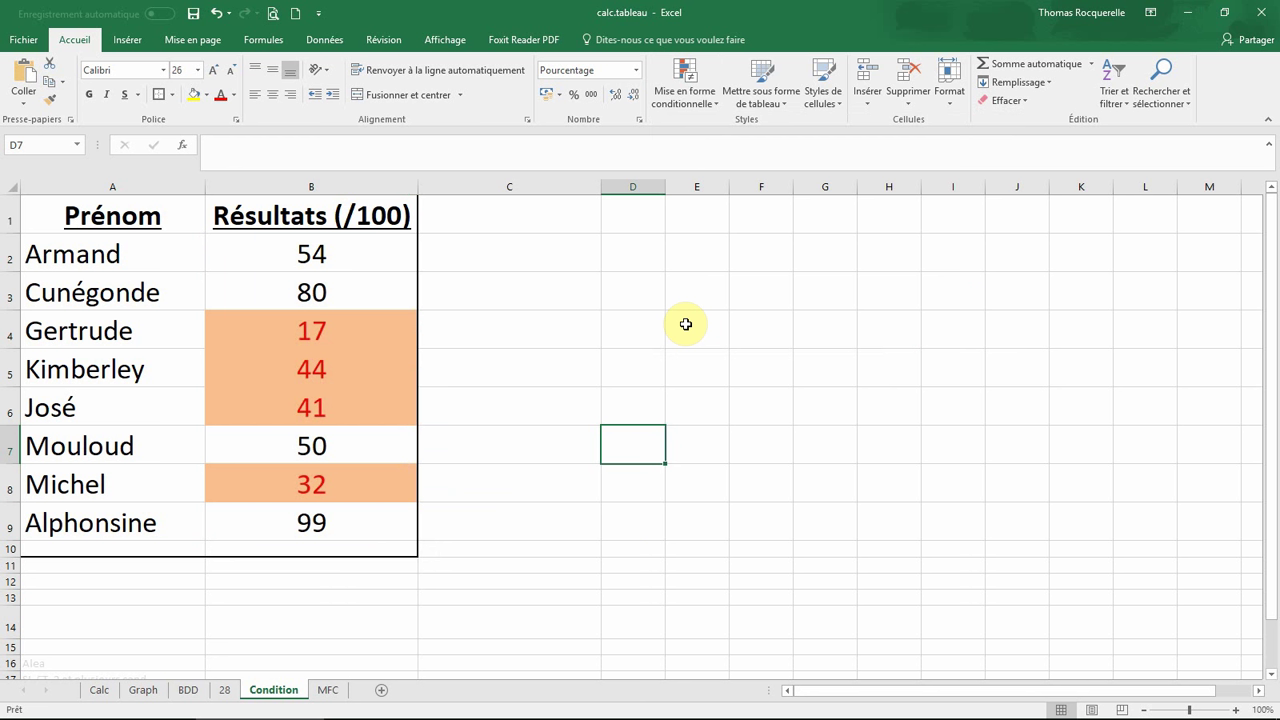